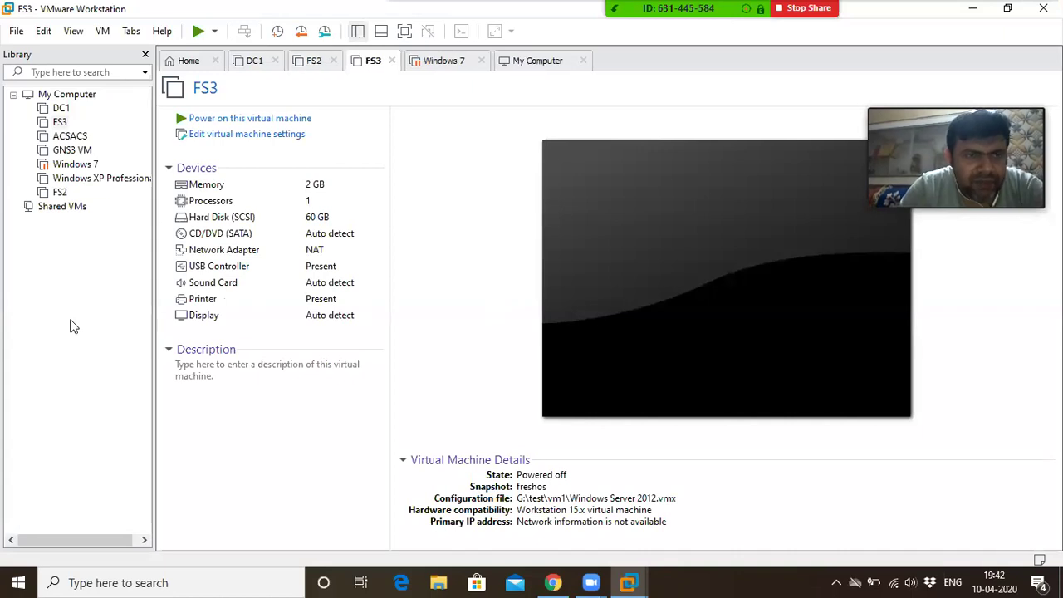
Start a new virtual machine from the File menu using the Custom (advanced) configuration
left_click(17, 31)
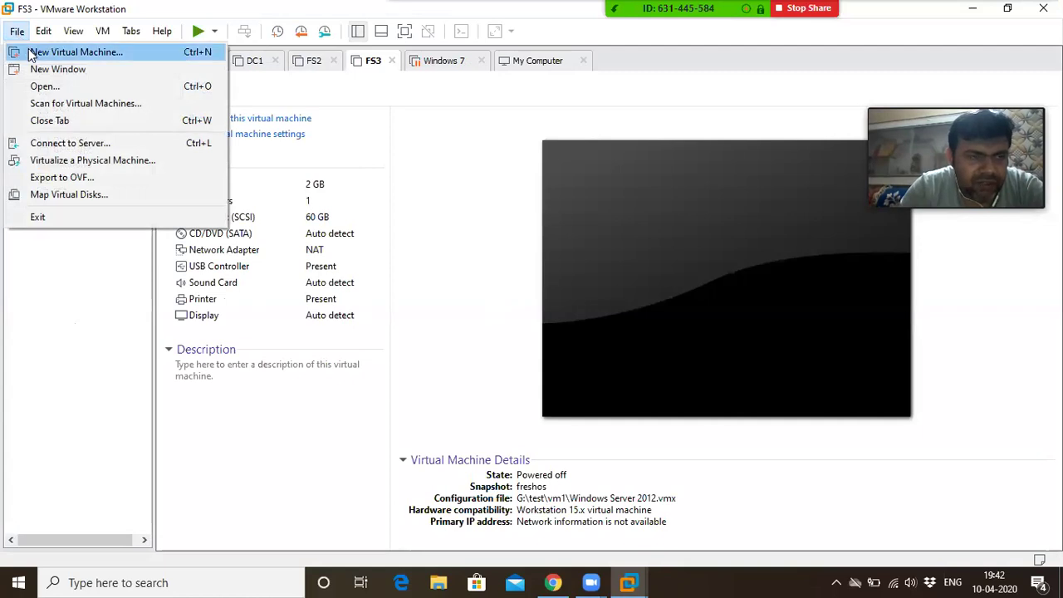
left_click(31, 54)
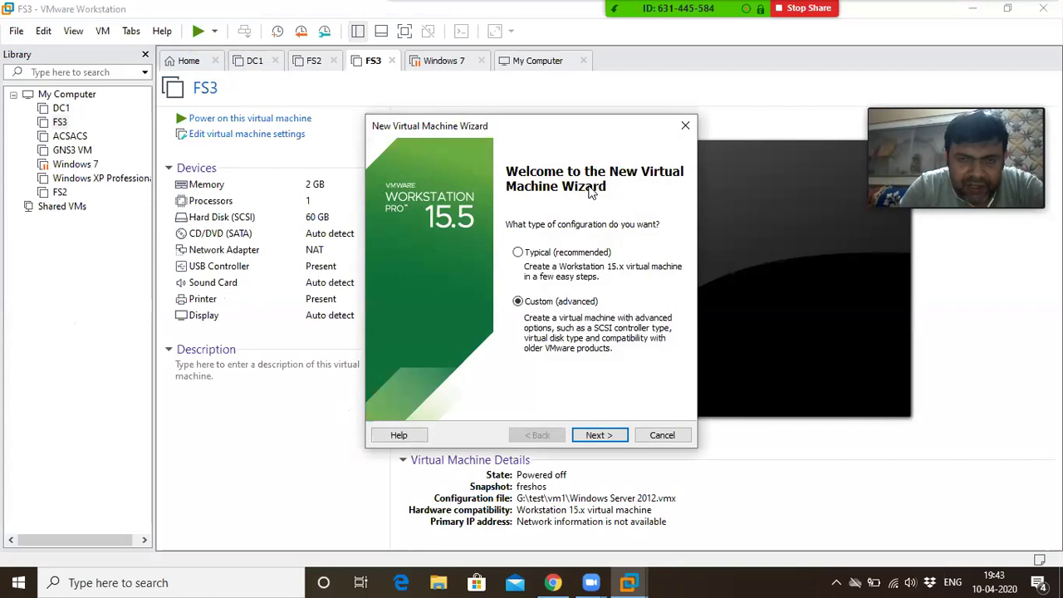
left_click(582, 306)
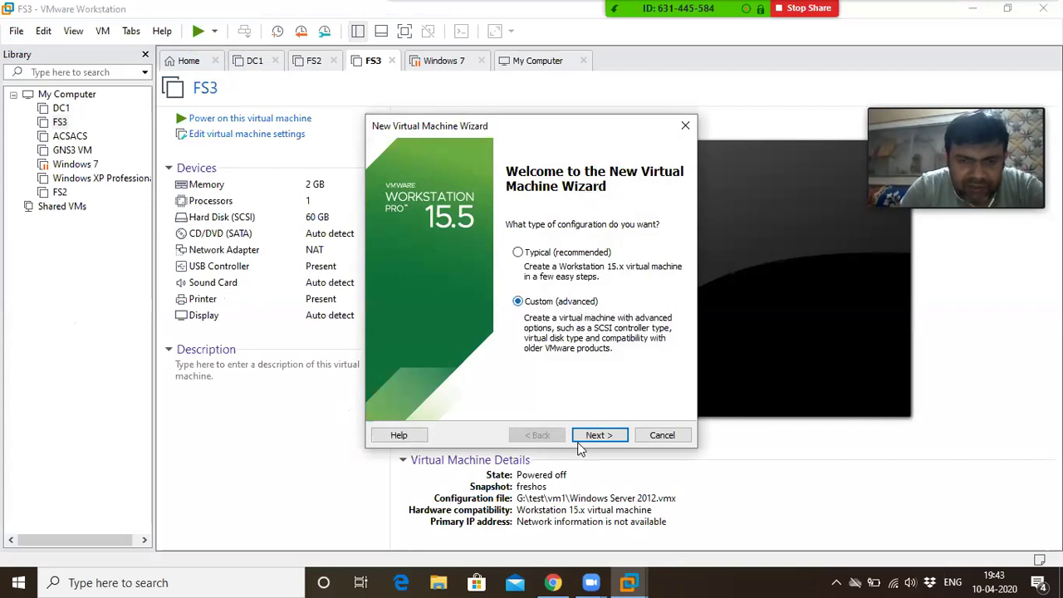
left_click(599, 440)
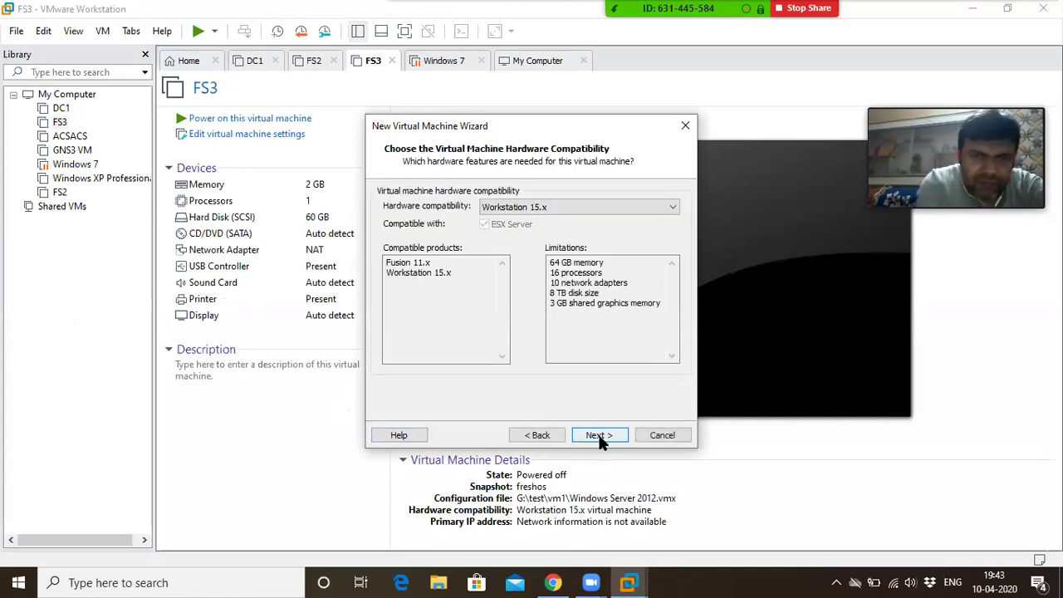
Set the new VM's hardware compatibility to Workstation 12.x
left_click(543, 211)
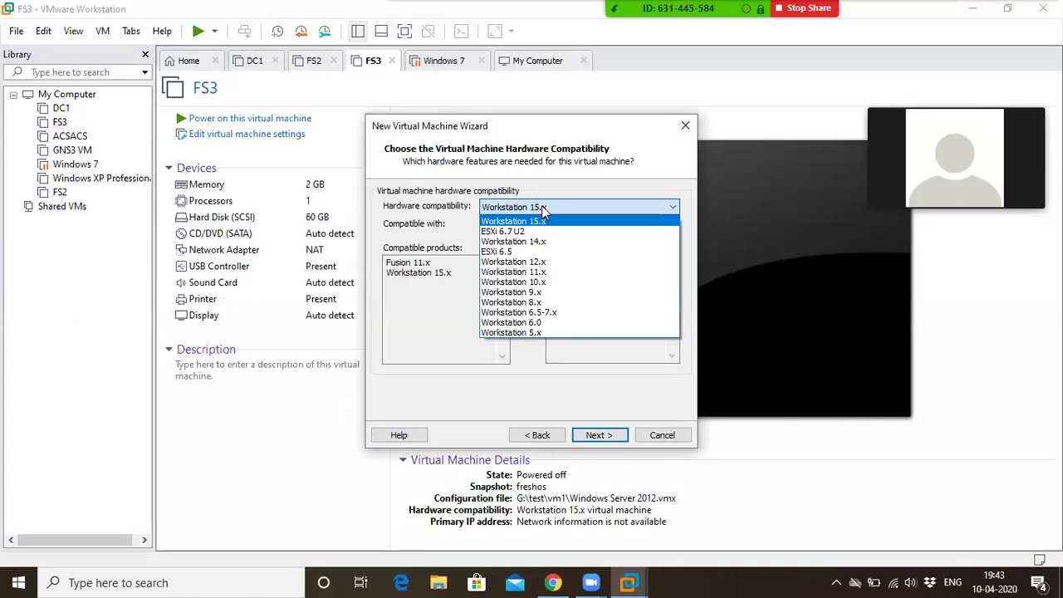
left_click(555, 264)
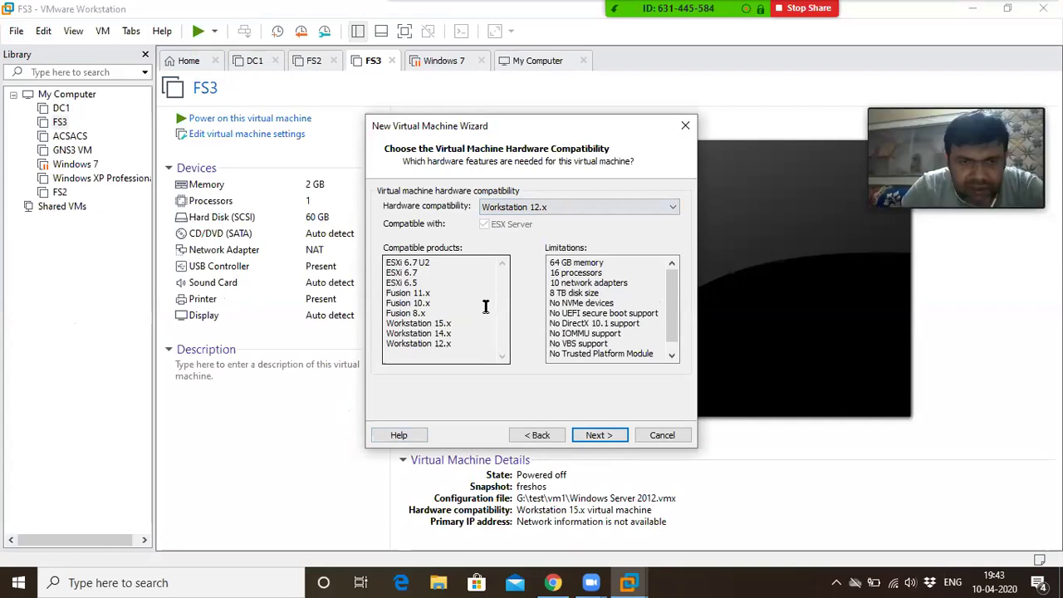
left_click(592, 432)
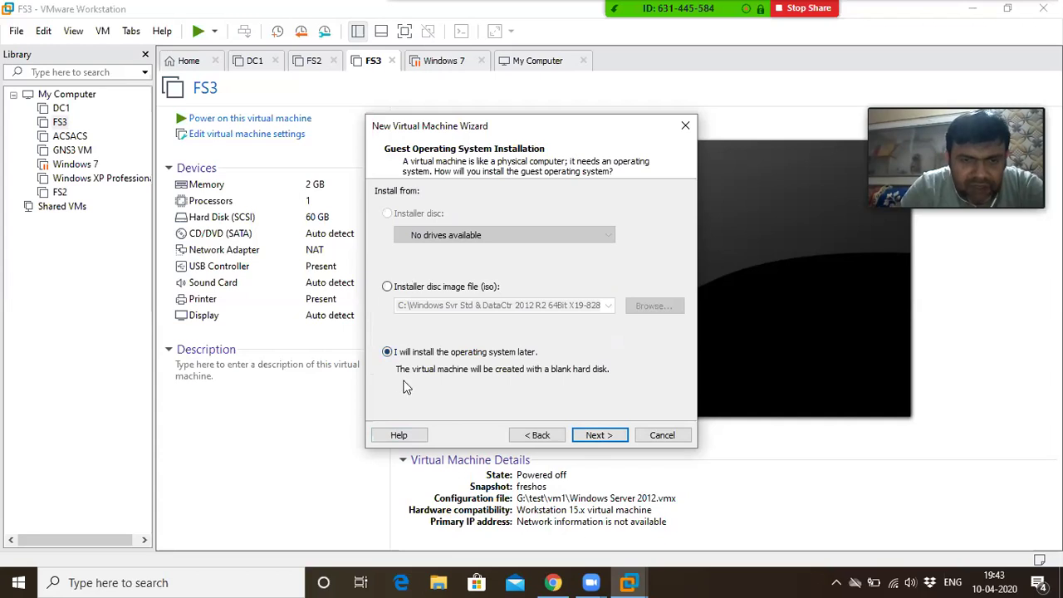
Choose to install the OS later, with Microsoft Windows / Windows Server 2012 as guest
left_click(440, 353)
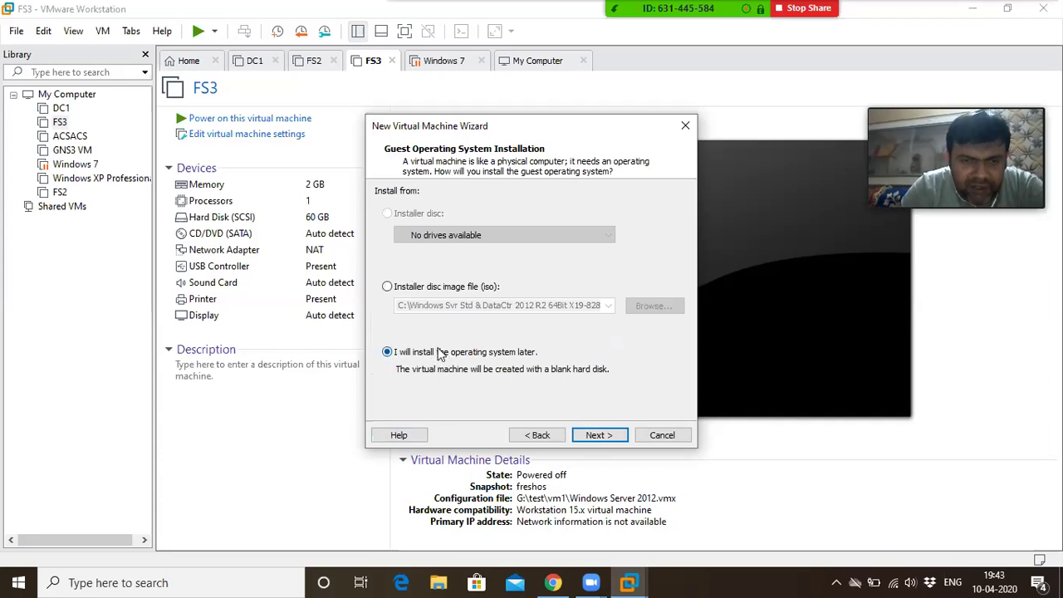
left_click(599, 437)
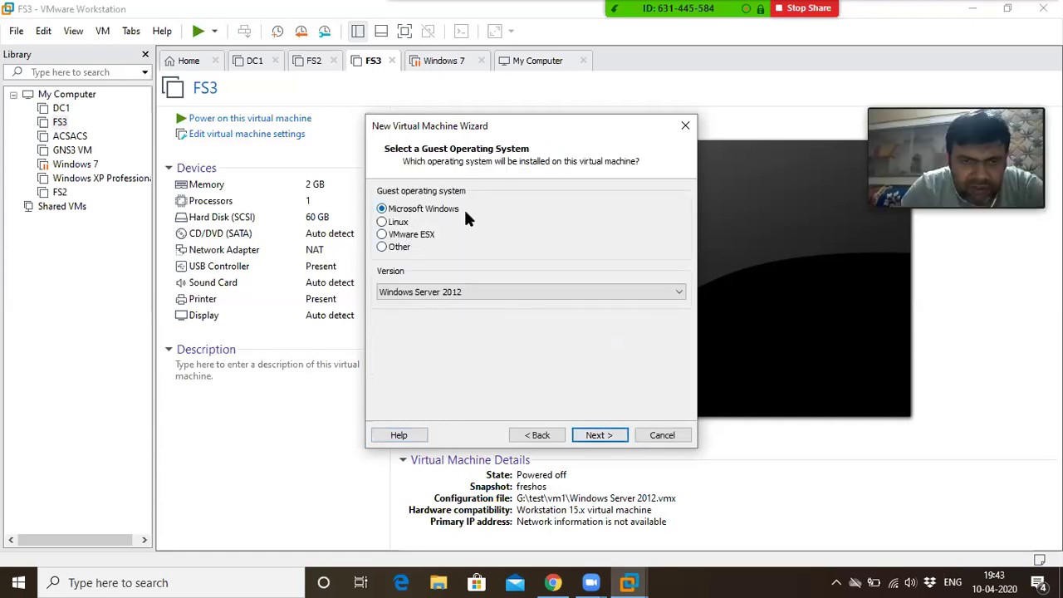
left_click(459, 290)
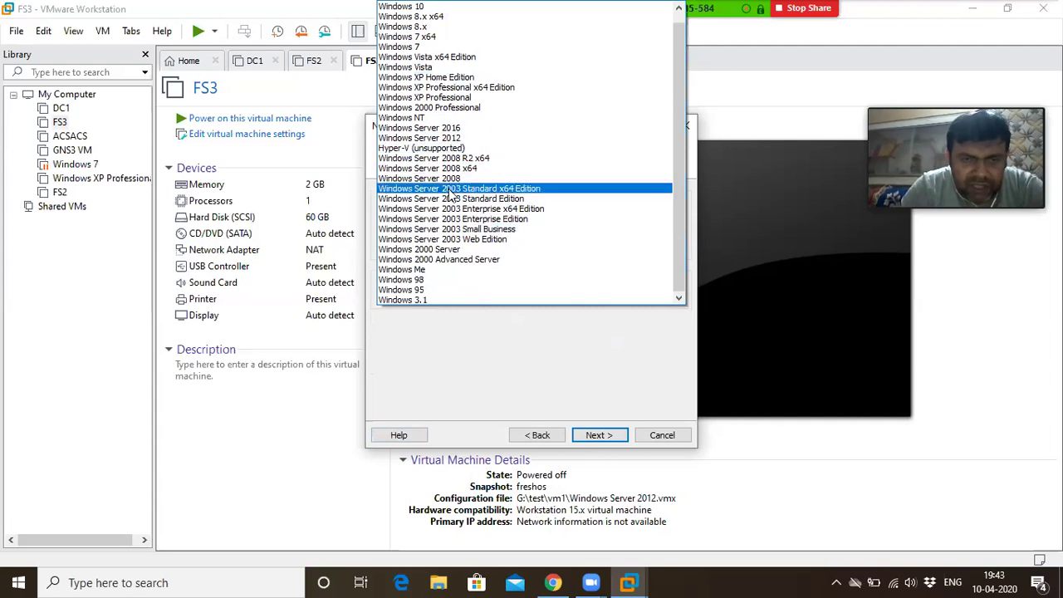
left_click(477, 139)
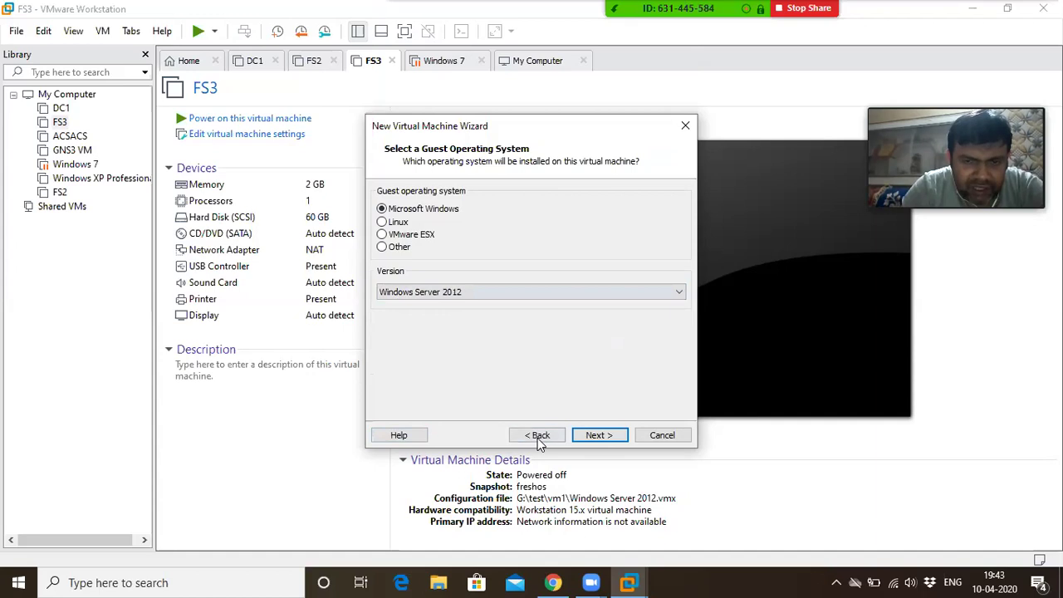
left_click(599, 435)
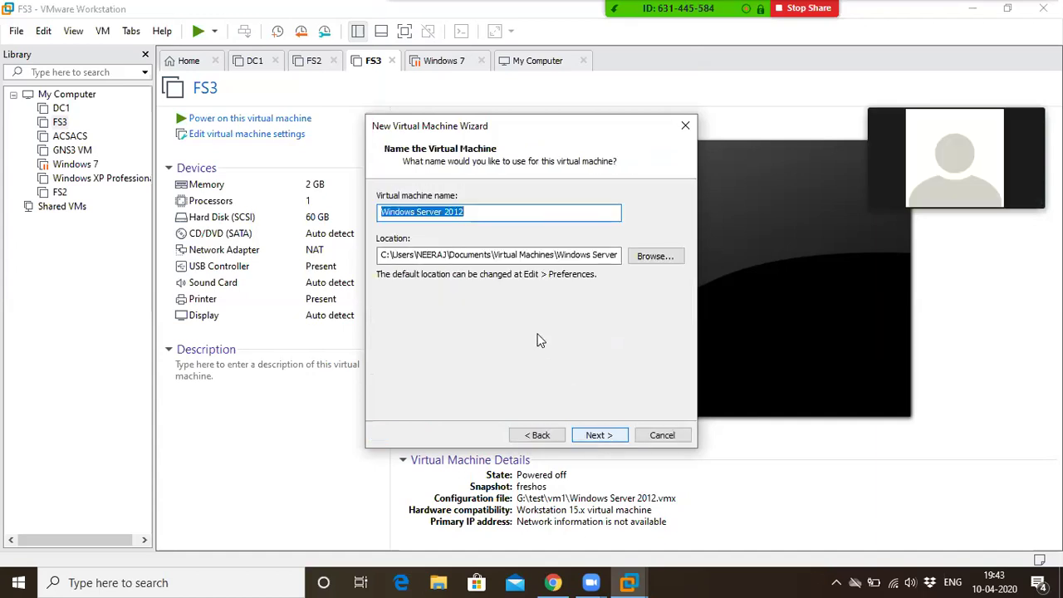
Replace the default virtual machine name with dc01
left_click(473, 210)
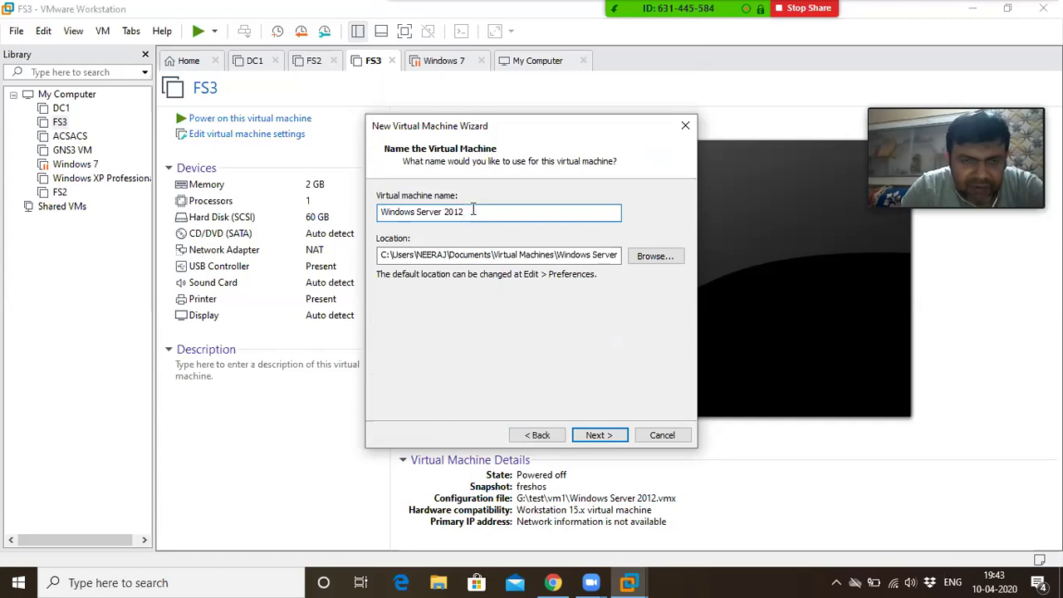
key("BackSpace")
key("BackSpace")
key("BackSpace")
key("BackSpace")
key("BackSpace")
key("BackSpace")
key("BackSpace")
key("BackSpace")
key("BackSpace")
key("BackSpace")
key("BackSpace")
key("BackSpace")
key("BackSpace")
key("BackSpace")
key("BackSpace")
key("BackSpace")
key("BackSpace")
key("BackSpace")
key("BackSpace")
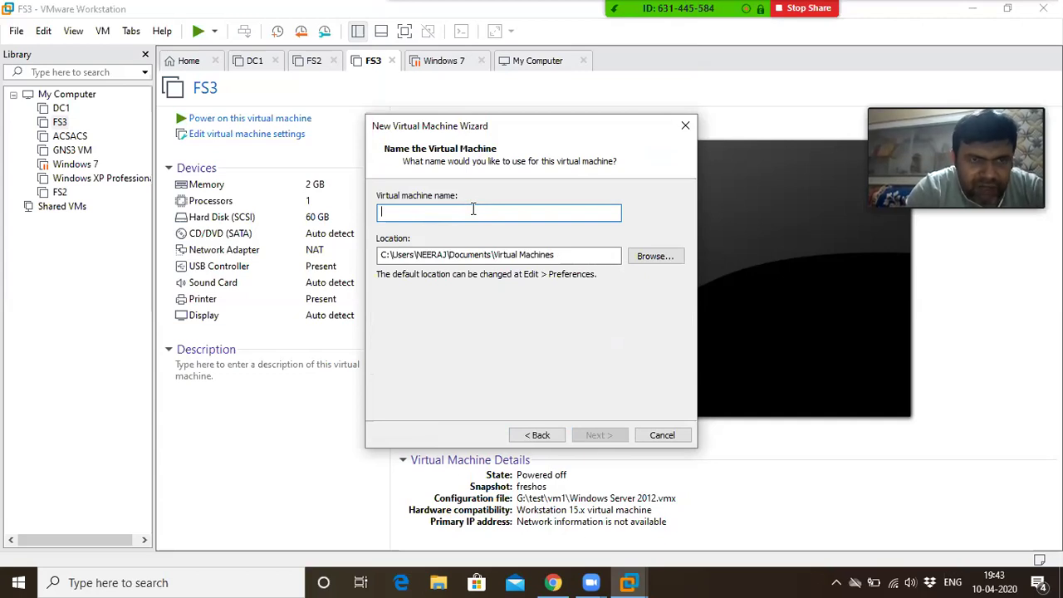
type("dc")
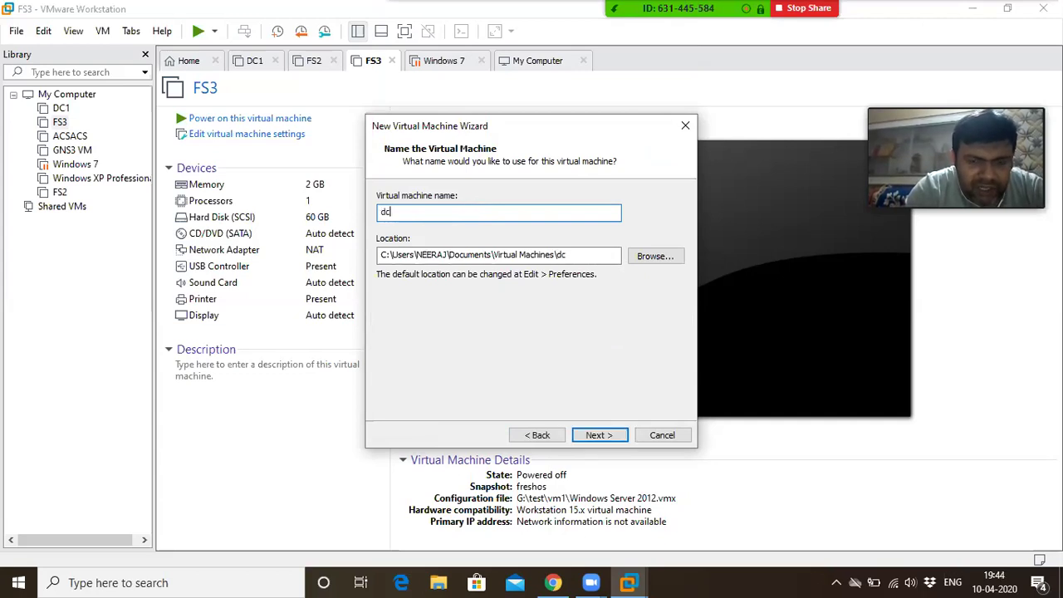
type("01")
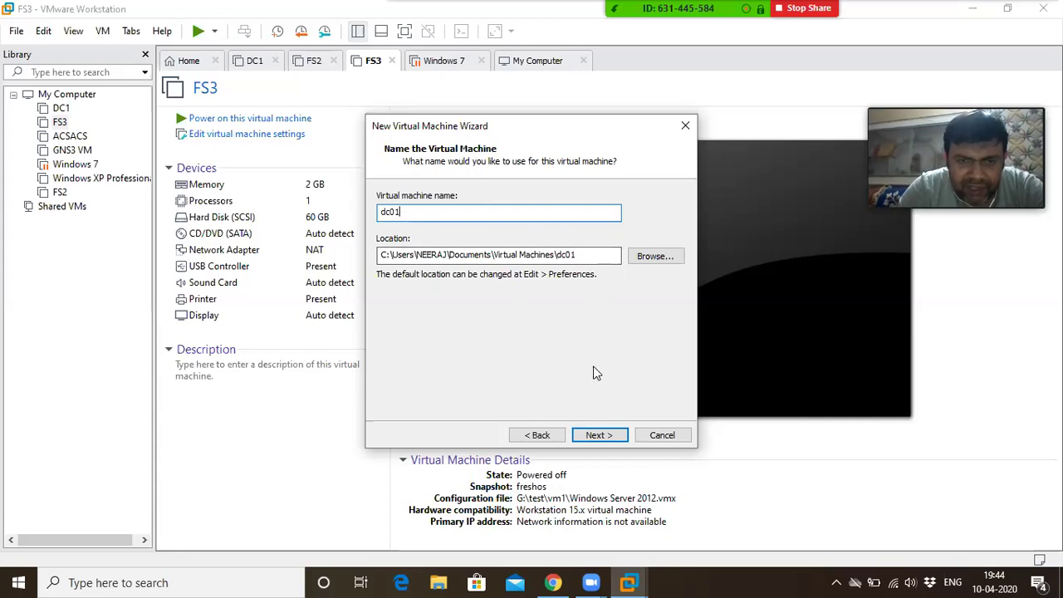
left_click(592, 438)
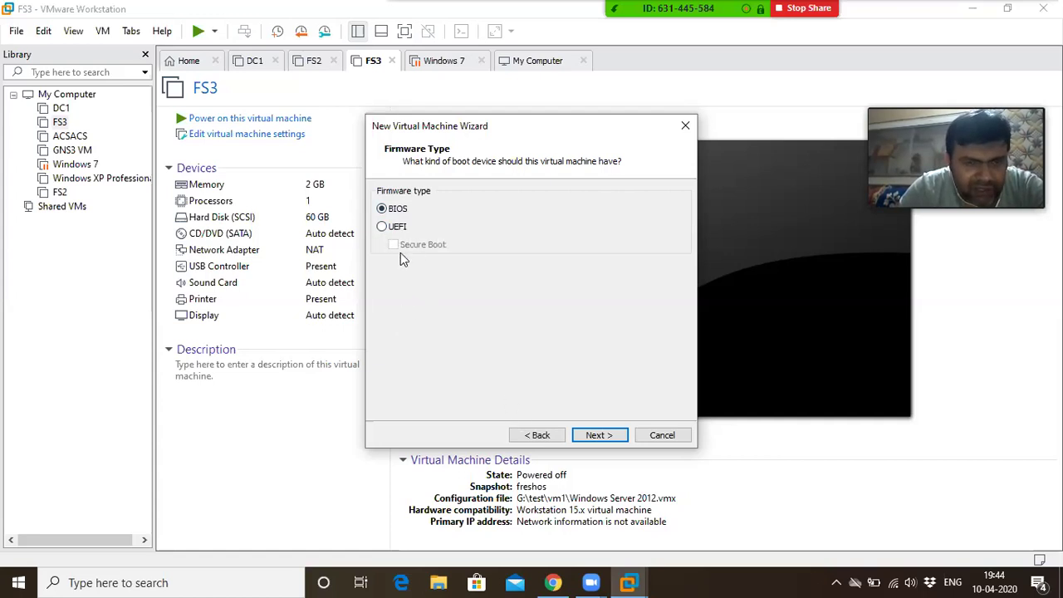
Keep BIOS firmware and give the VM 2 processors with 1 core each
left_click(595, 437)
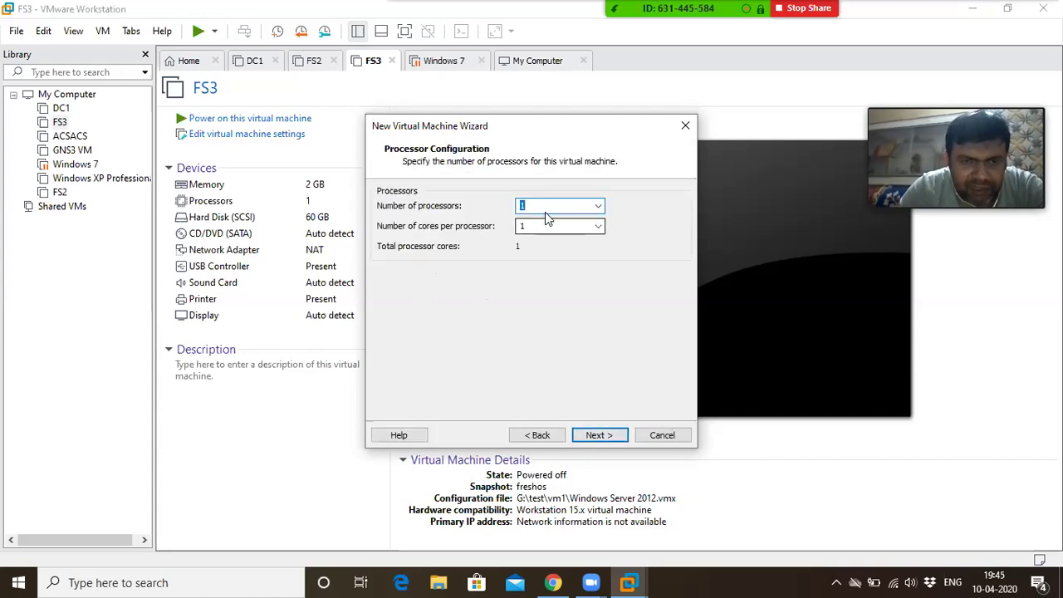
left_click(597, 207)
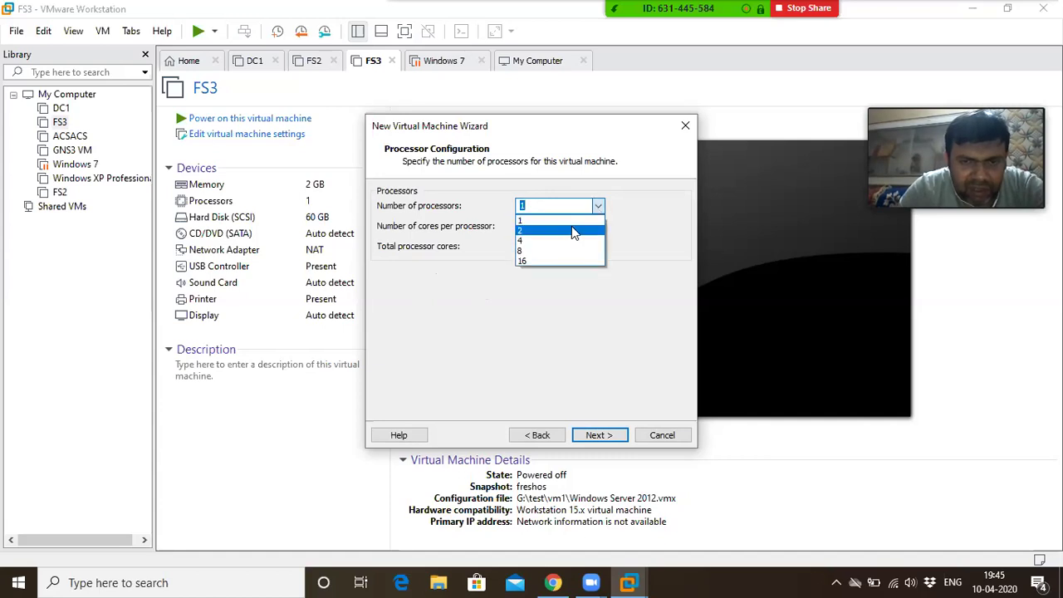
left_click(571, 228)
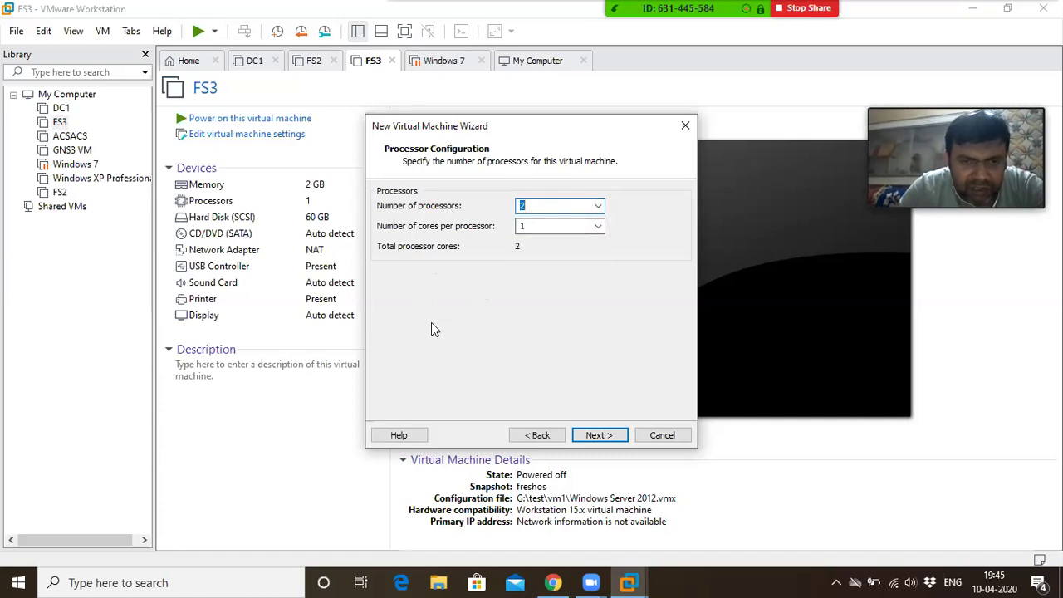
left_click(598, 228)
left_click(598, 227)
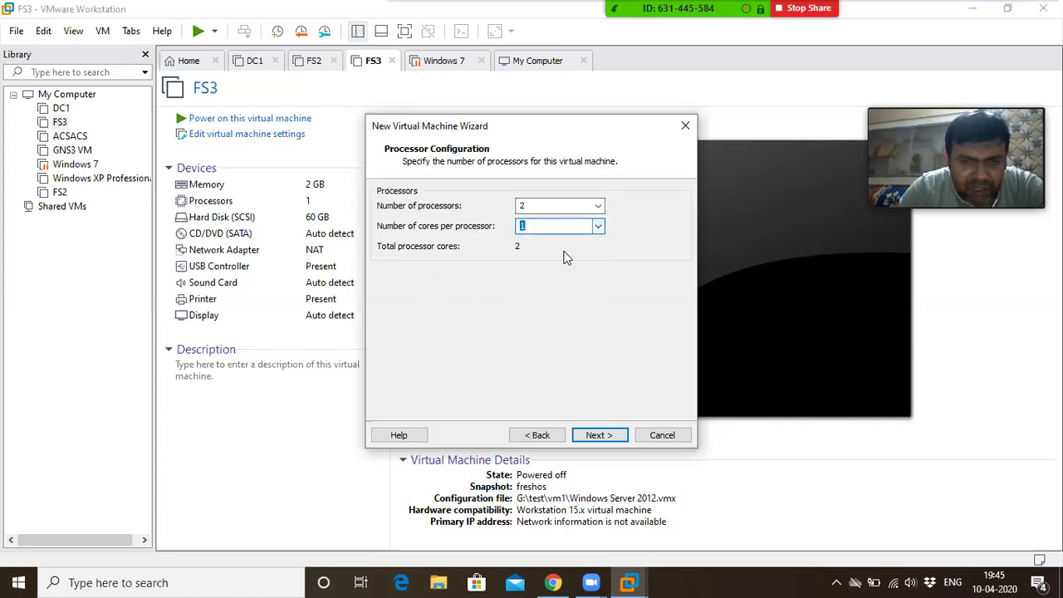
left_click(590, 440)
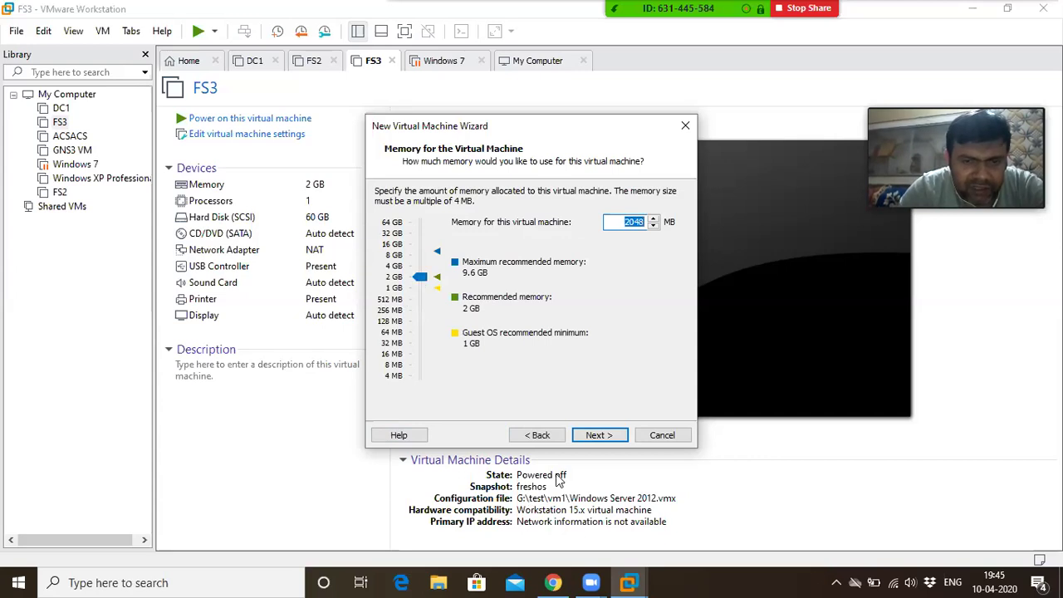
Keep 2048 MB memory and try bridged, then NAT, settling on host-only networking
left_click(597, 435)
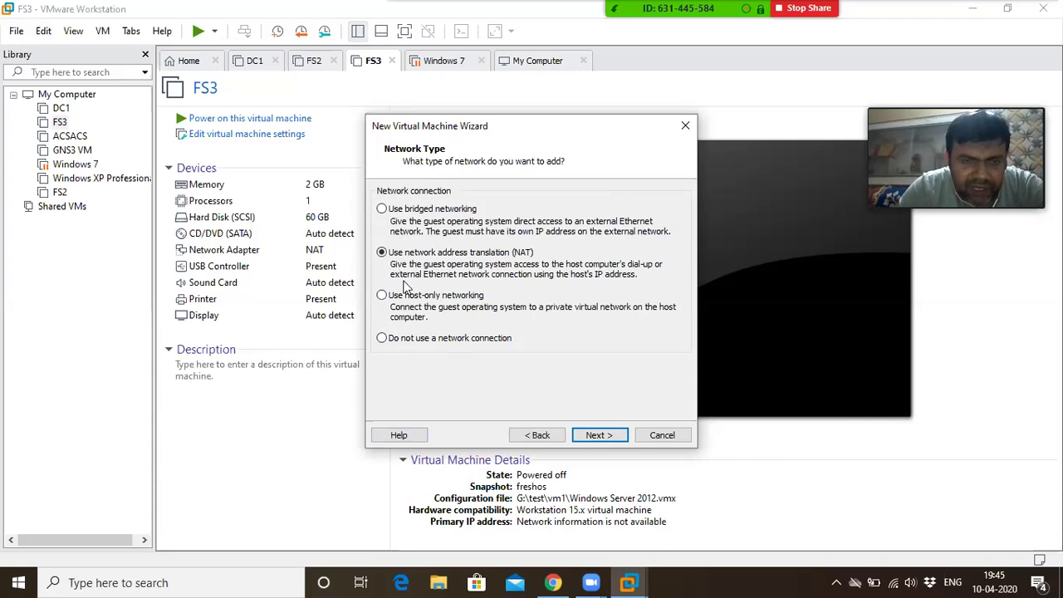
left_click(419, 210)
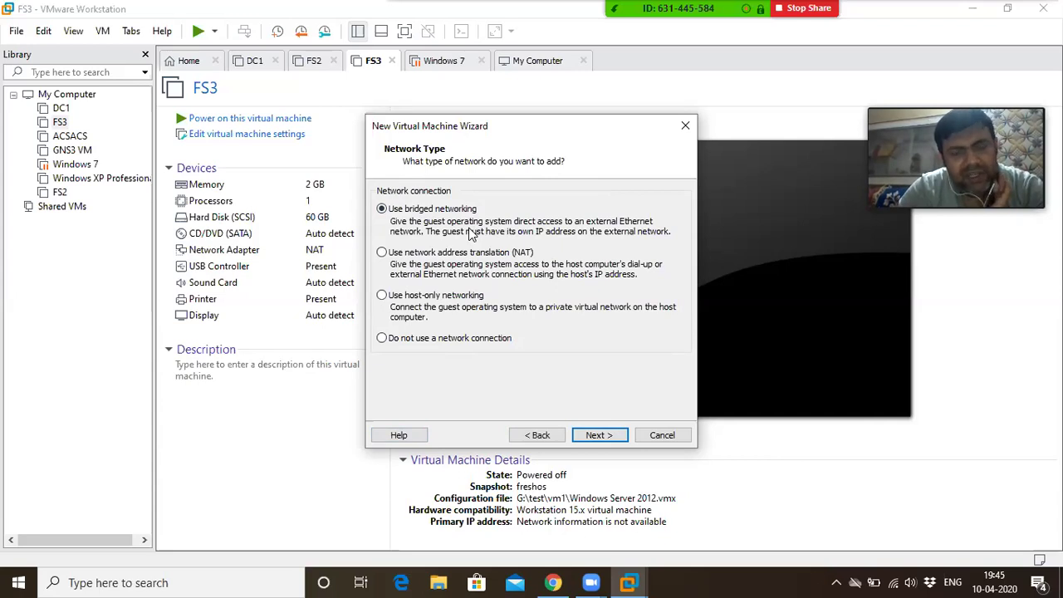
left_click(428, 256)
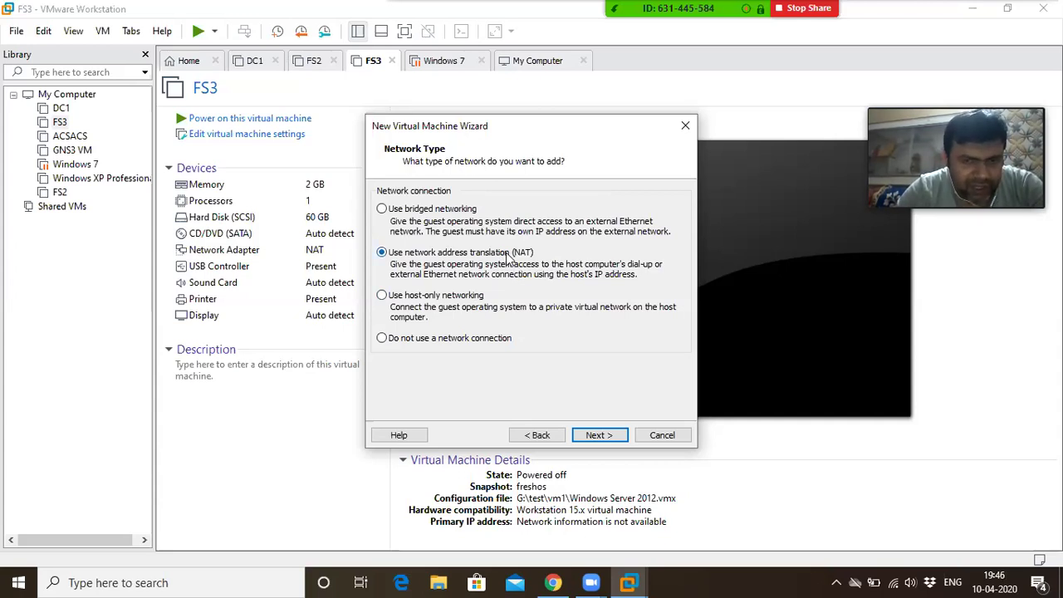
left_click(461, 297)
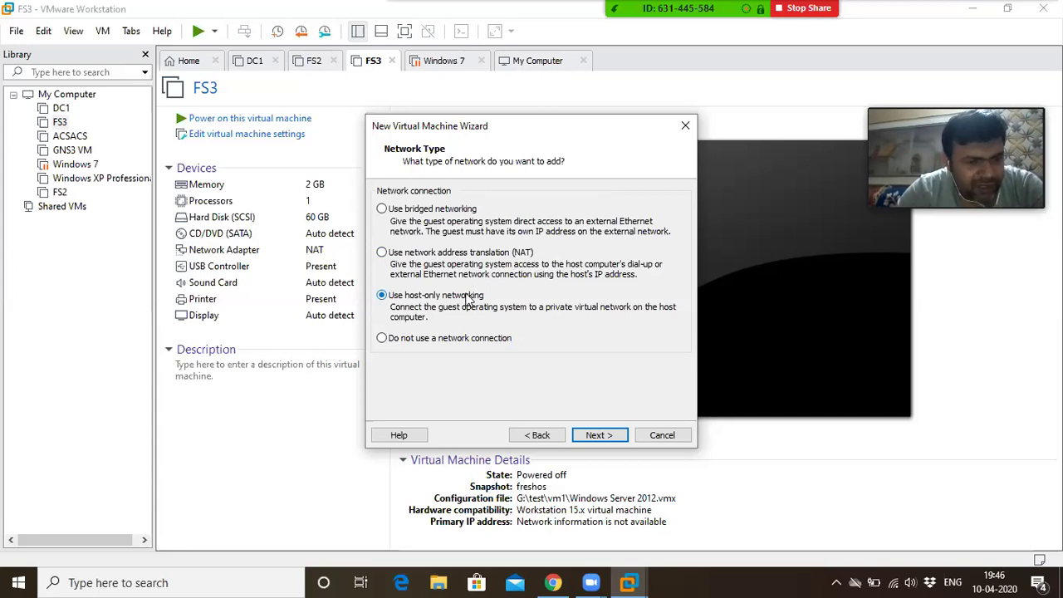
left_click(20, 582)
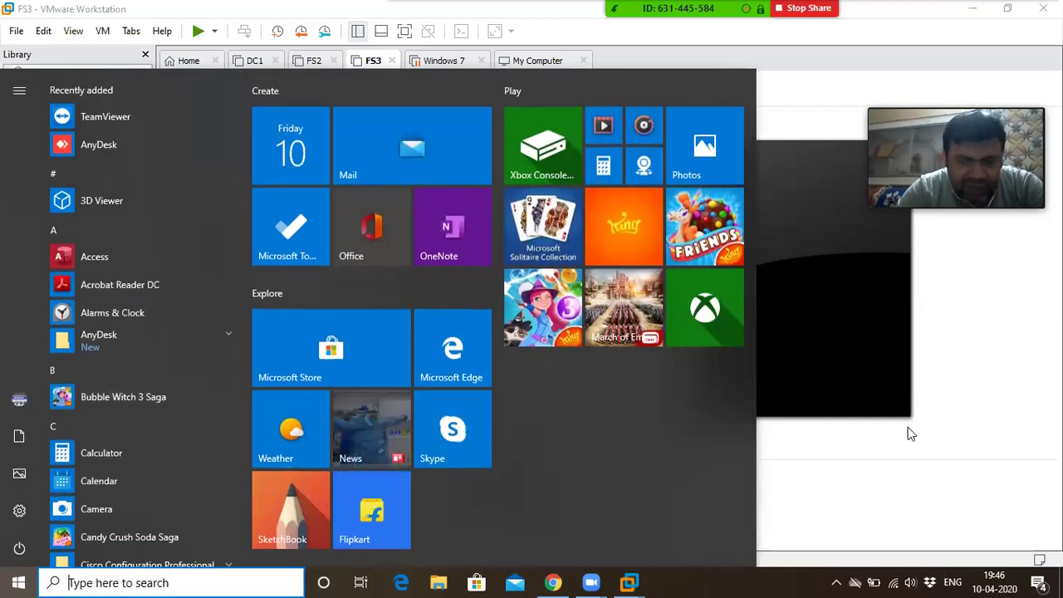
Dismiss the Start menu and switch the network type back to NAT
left_click(862, 453)
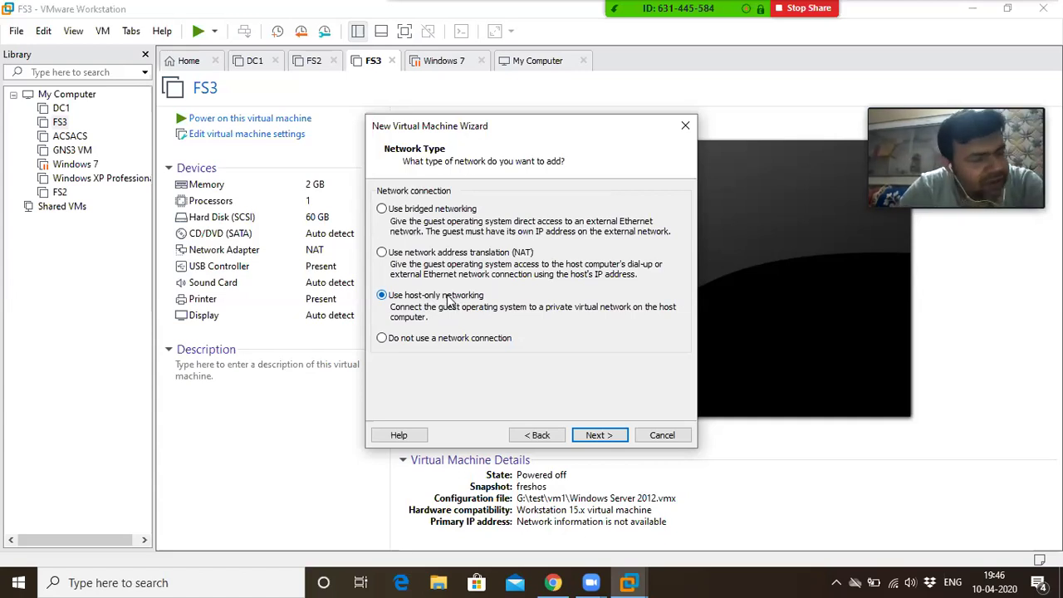
left_click(455, 261)
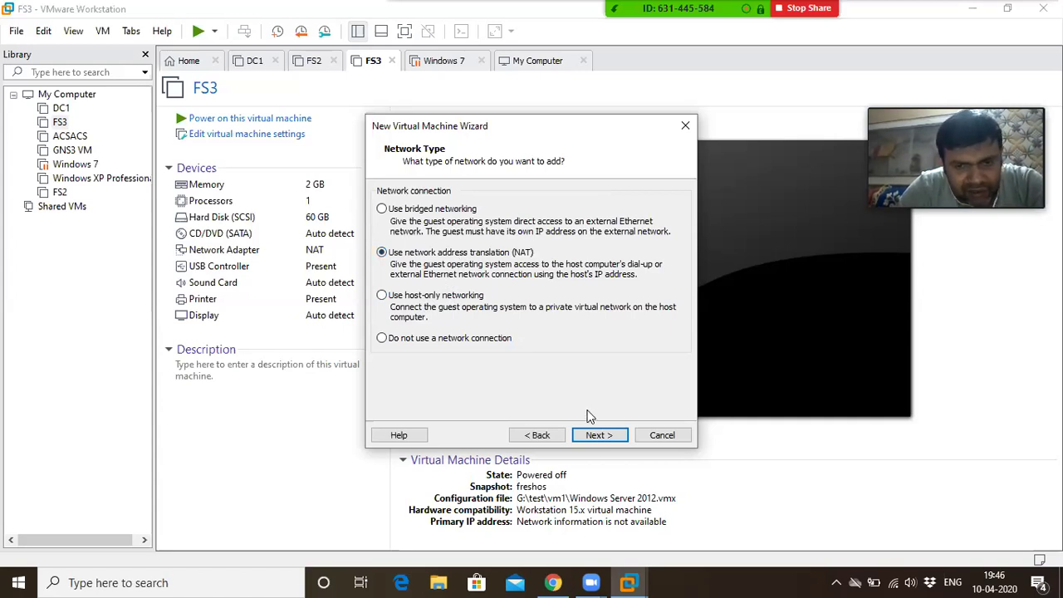
left_click(593, 439)
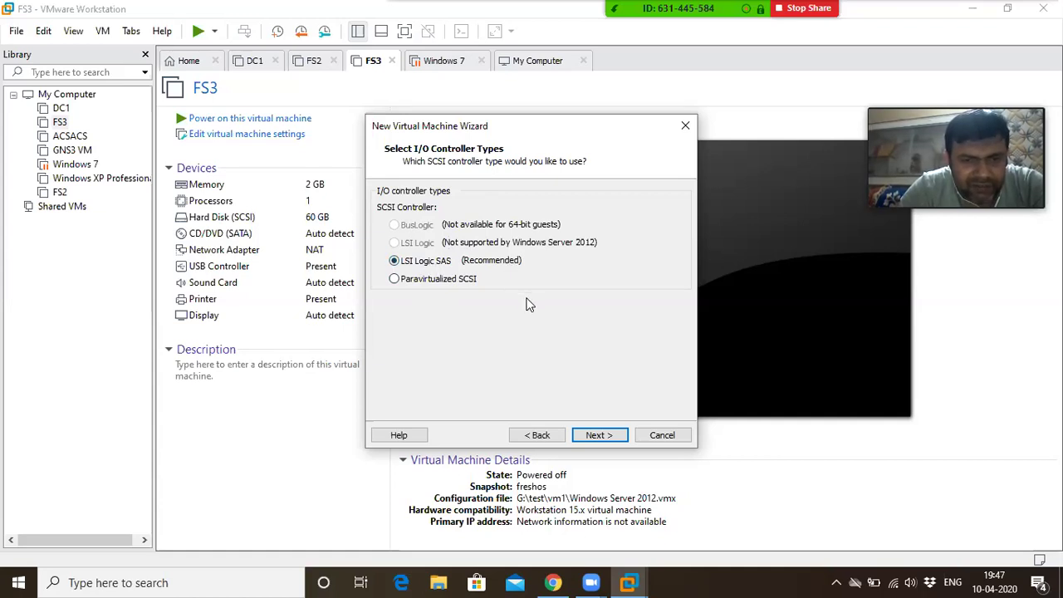
Accept the LSI Logic SAS controller and the SCSI disk type
left_click(589, 437)
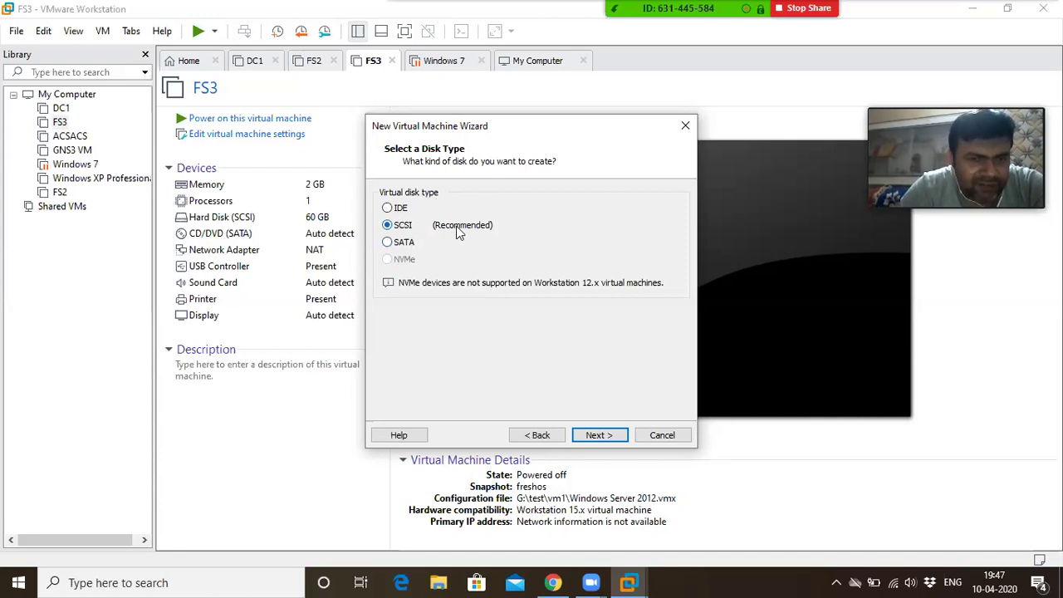
left_click(598, 436)
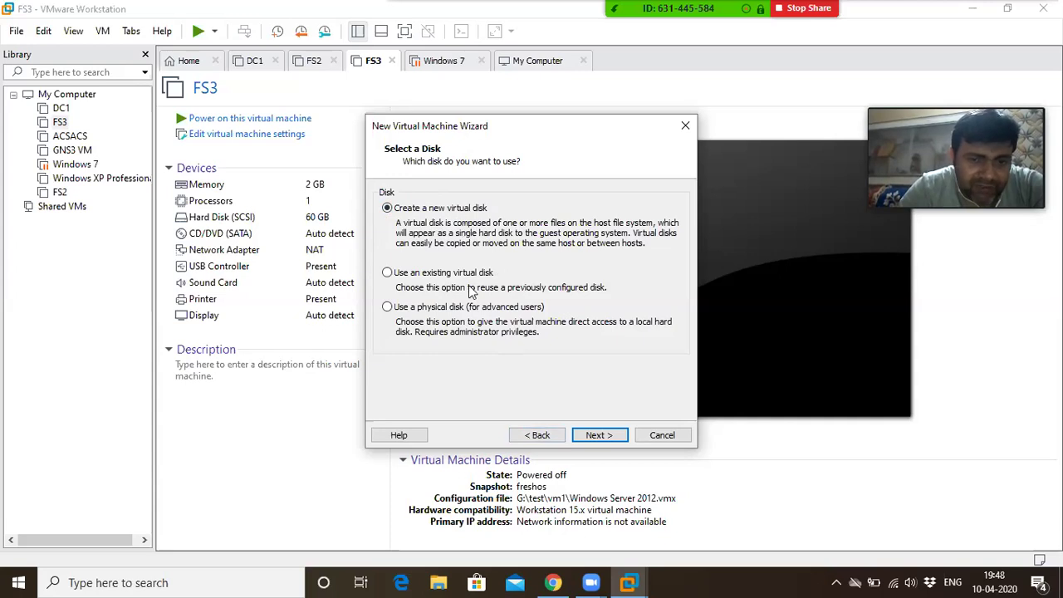
Create a new 60 GB disk, not pre-allocated, stored as a single file dc01.vmdk
left_click(595, 437)
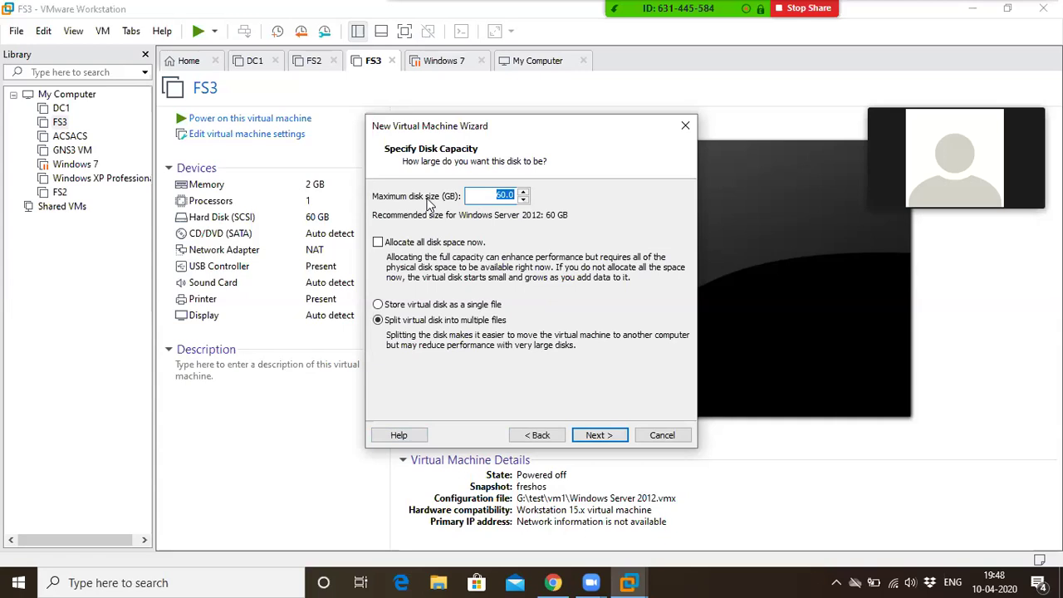
left_click(487, 196)
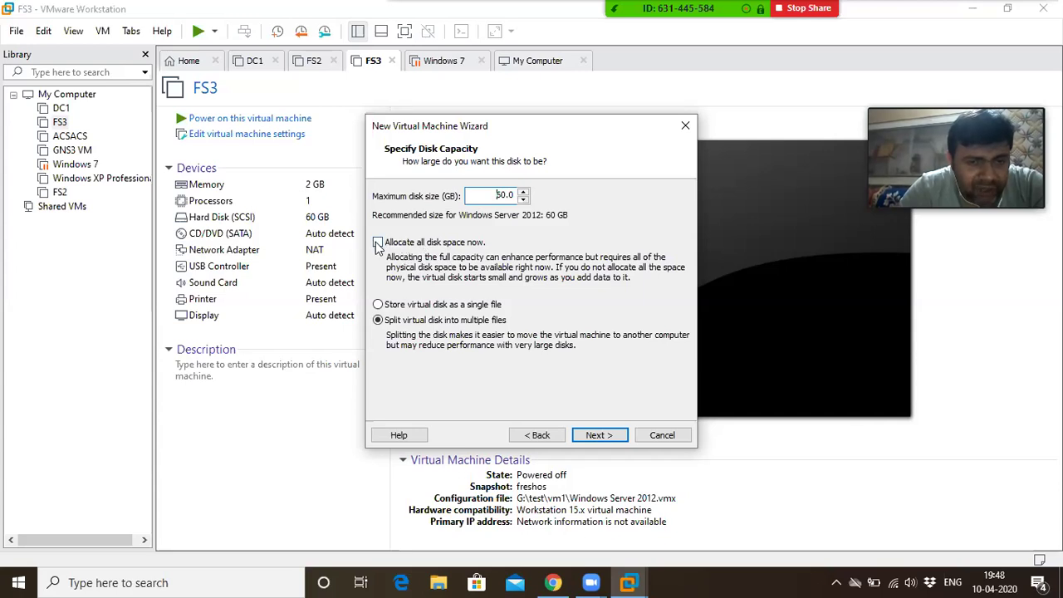
left_click(378, 242)
left_click(378, 242)
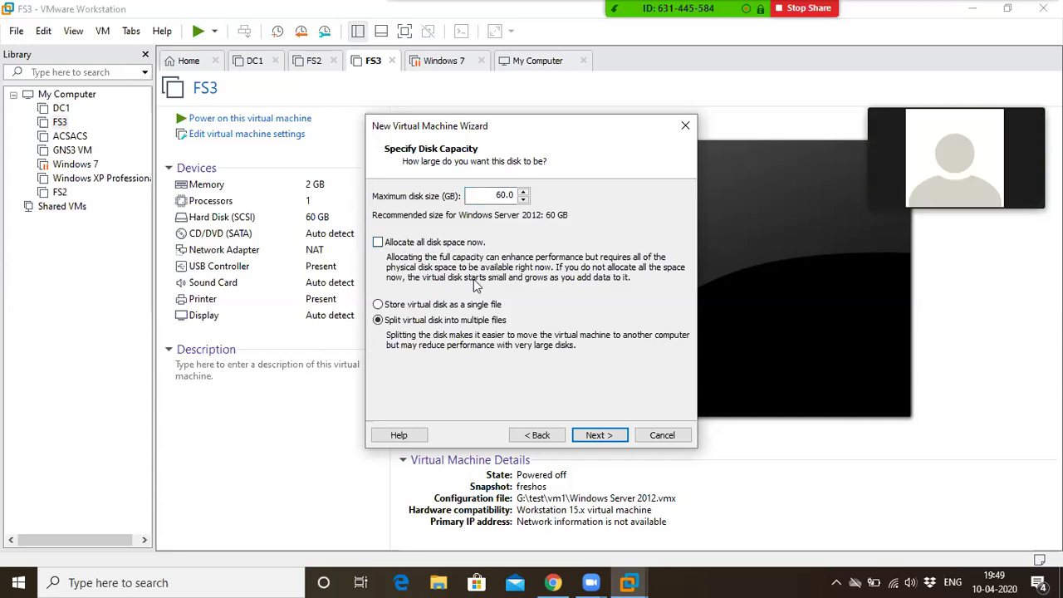
left_click(436, 307)
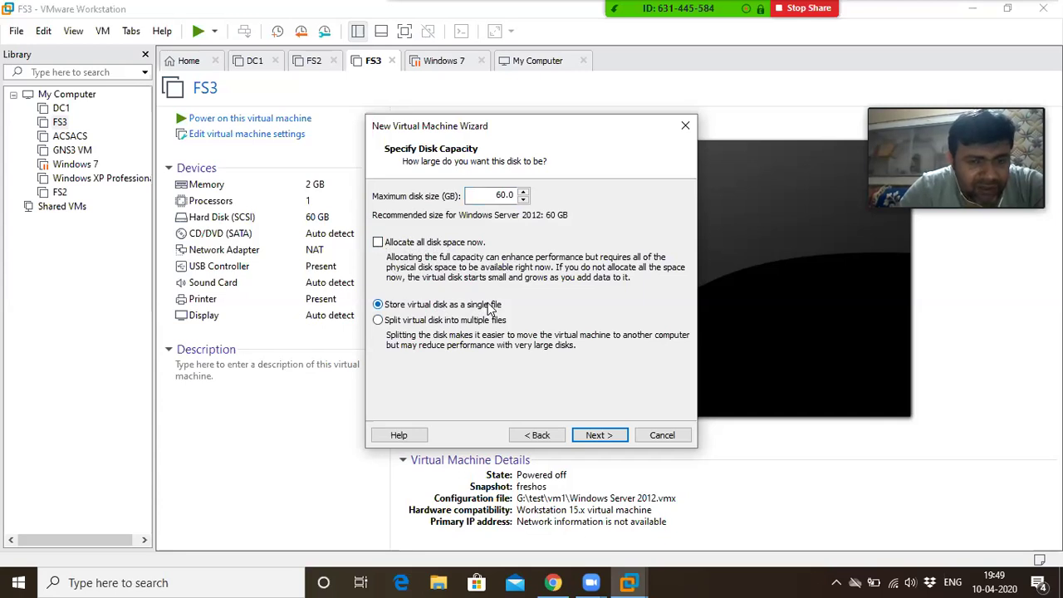
left_click(468, 330)
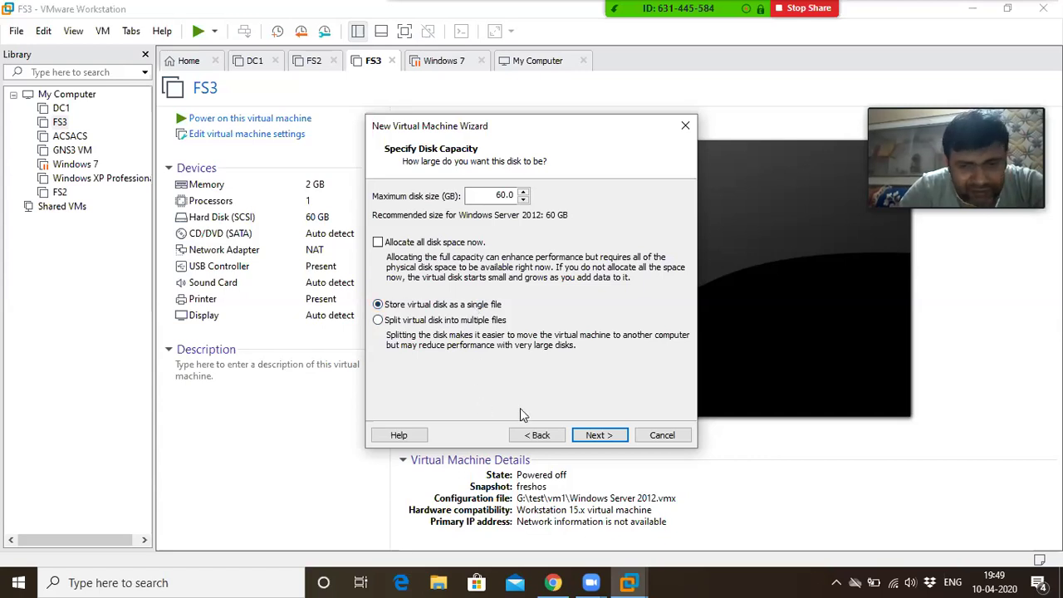
left_click(598, 435)
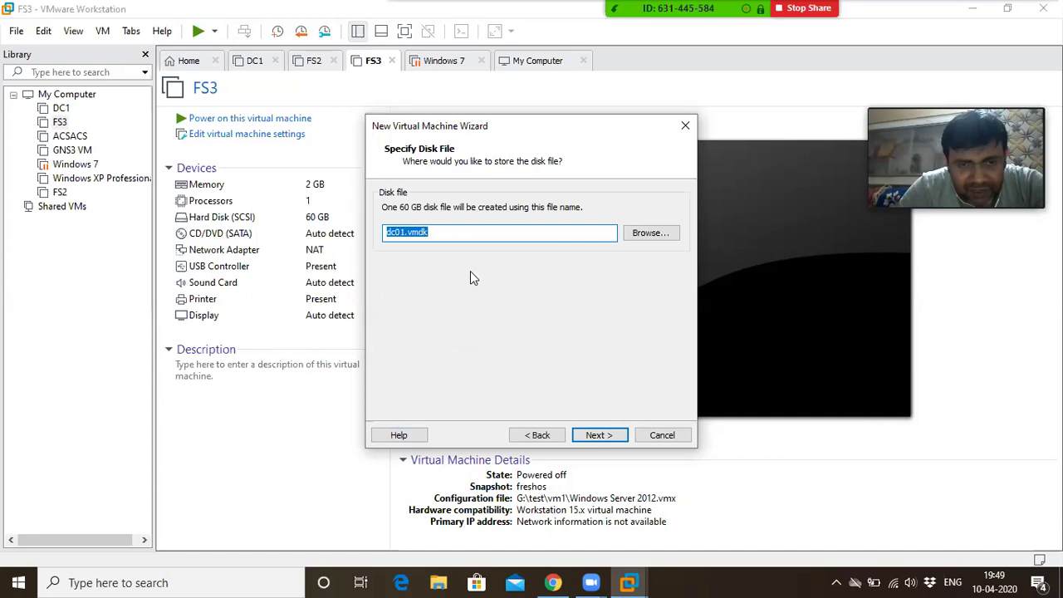
left_click(441, 231)
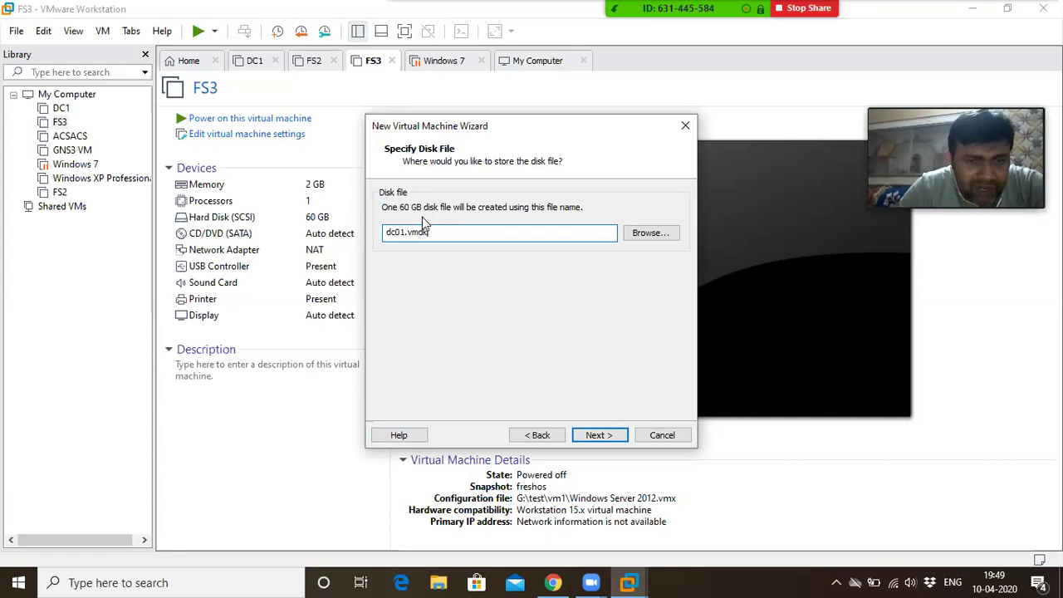
left_click(599, 435)
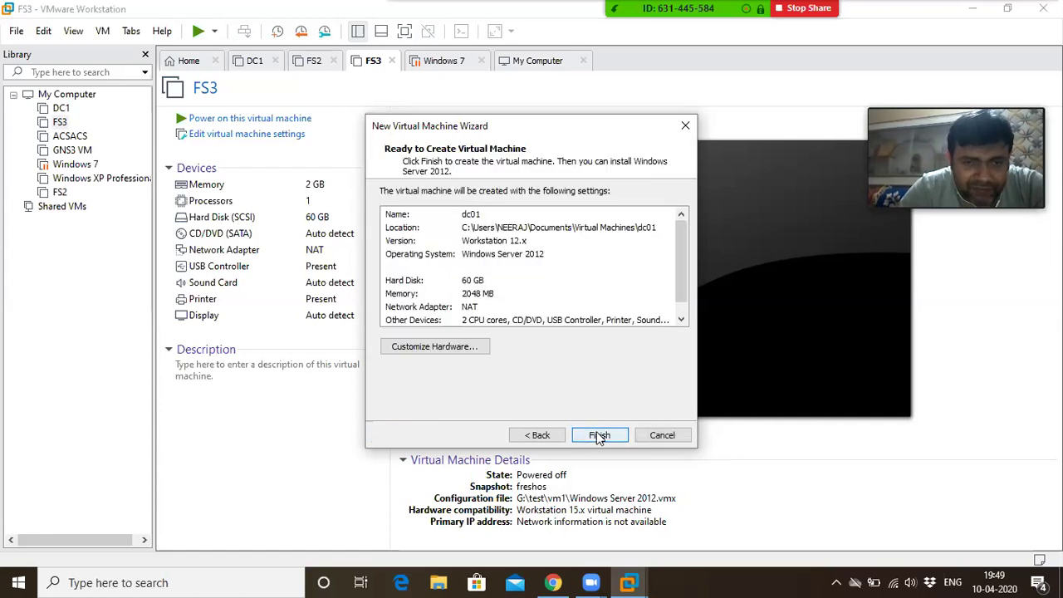
Review the Printer and Sound Card hardware, then finish creating the dc01 VM
left_click(449, 346)
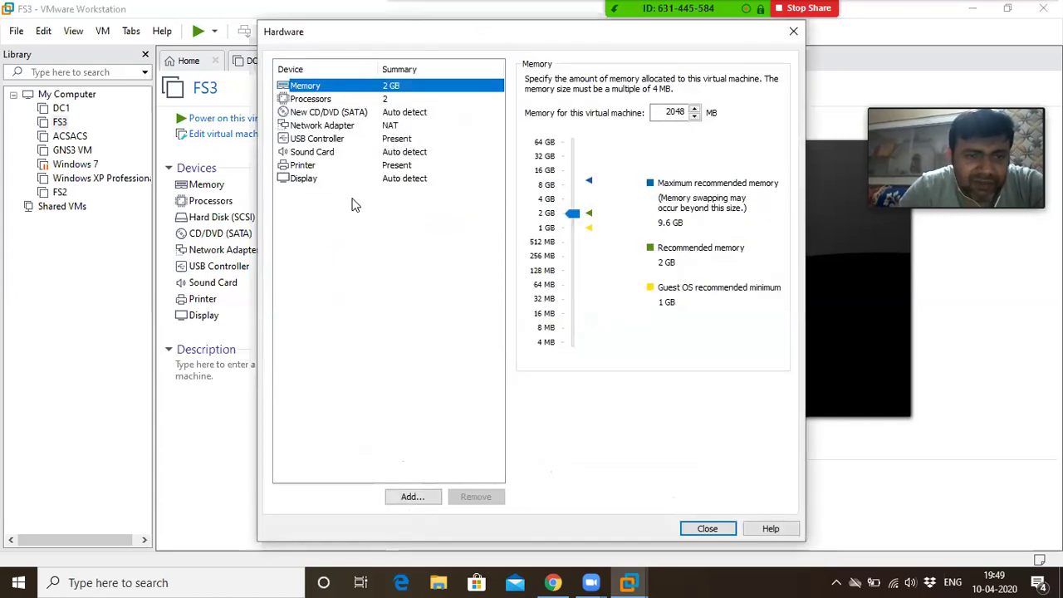
left_click(387, 165)
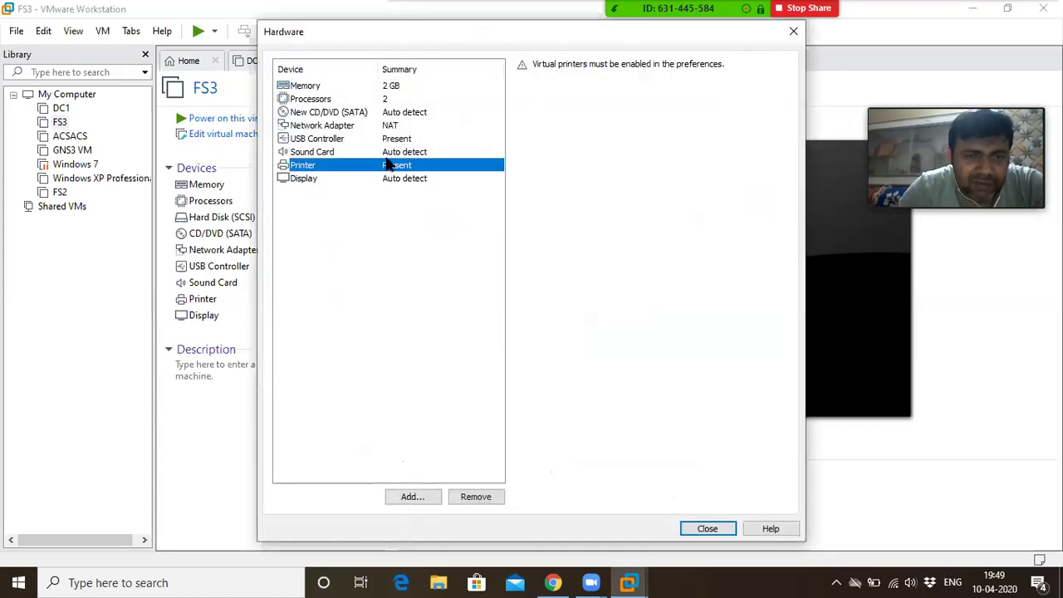
left_click(392, 153)
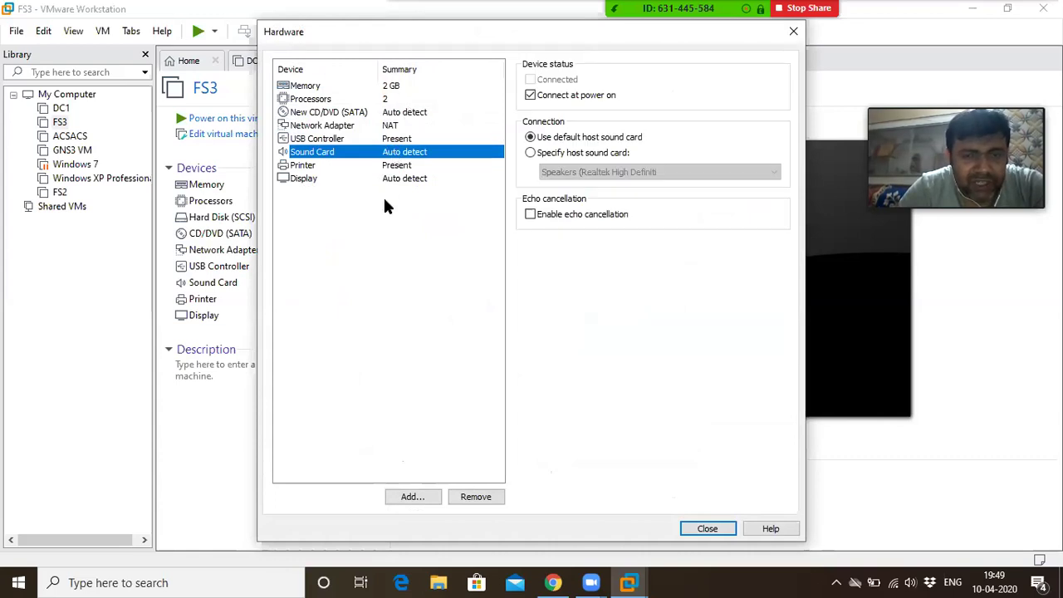
left_click(331, 206)
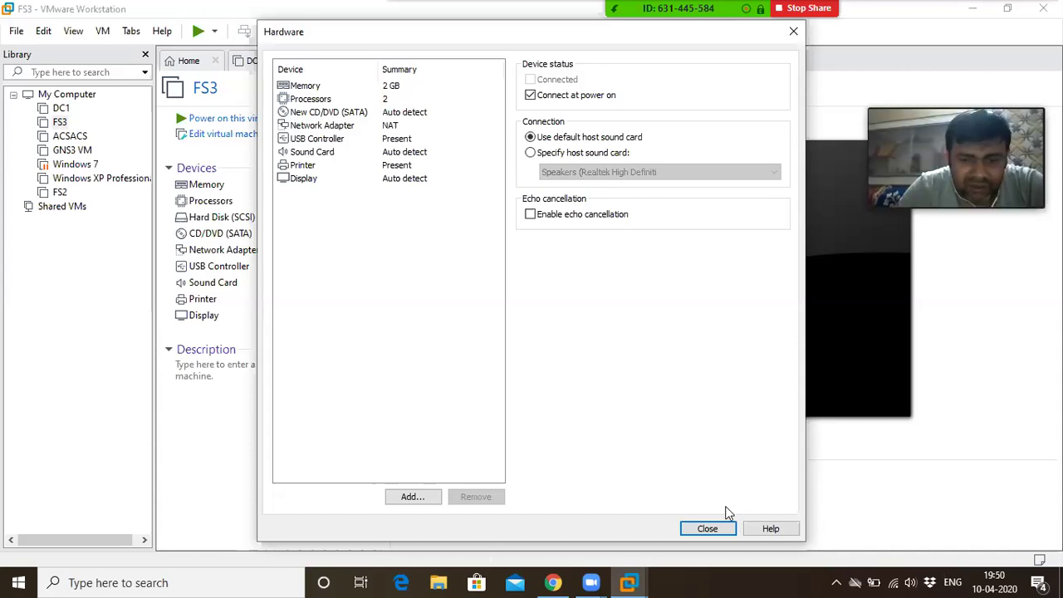
left_click(699, 525)
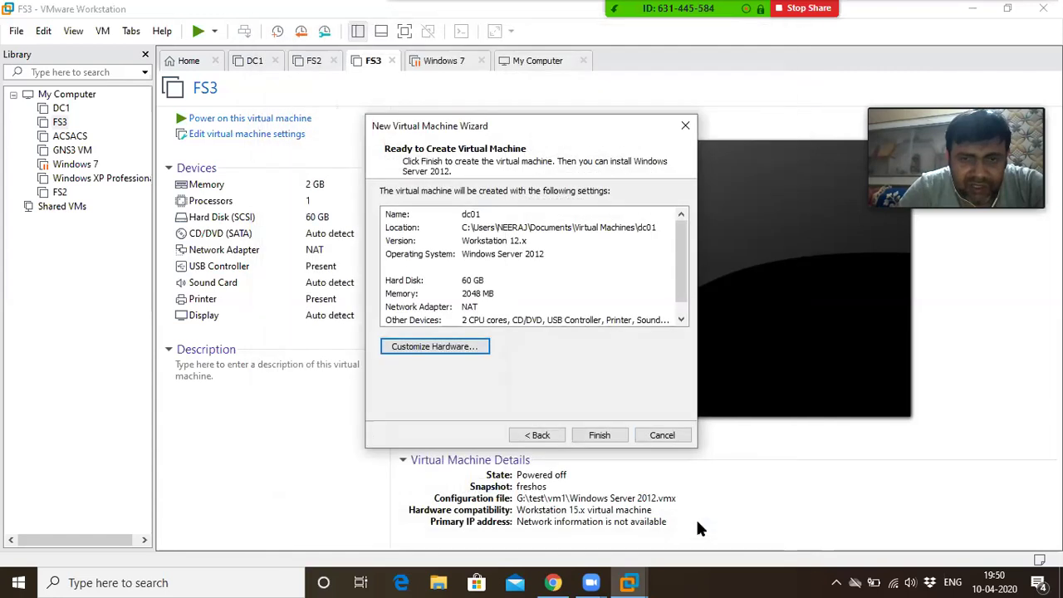
left_click(597, 440)
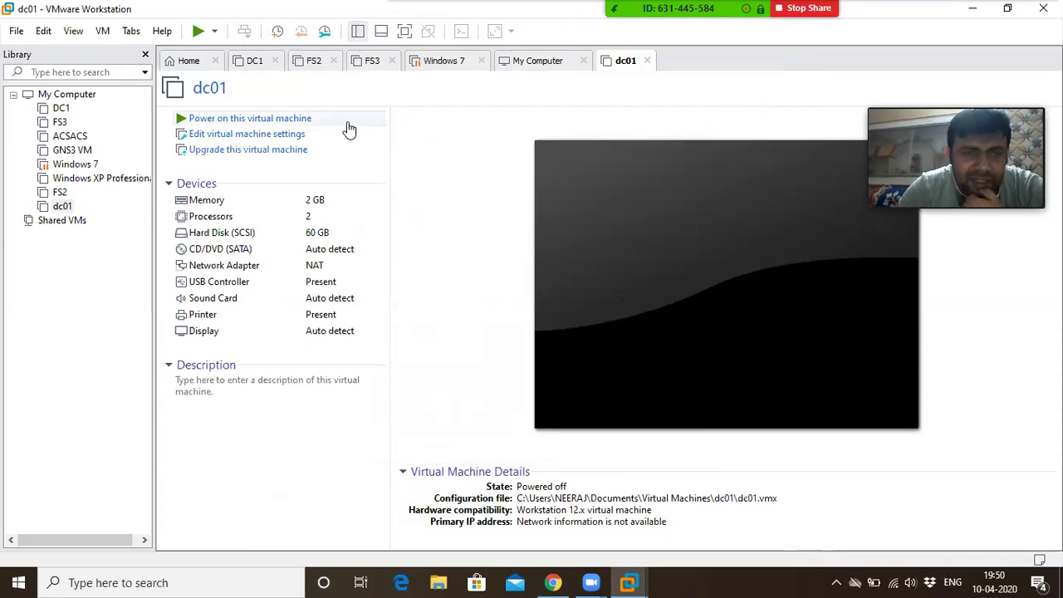
Power on dc01, keep trying to connect the sata0:1 device, then release input to the host
left_click(220, 119)
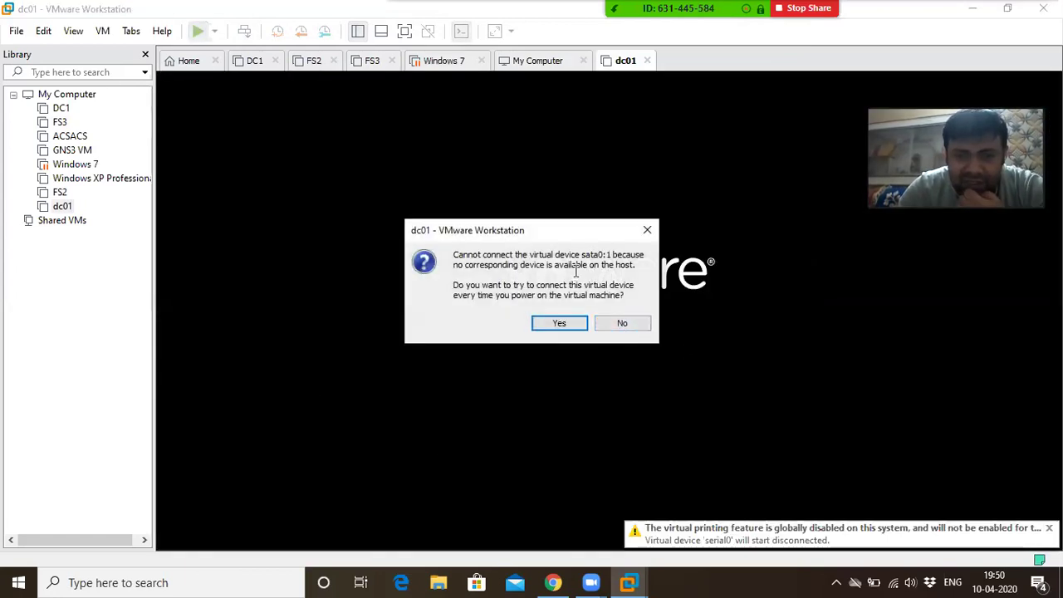
left_click(554, 324)
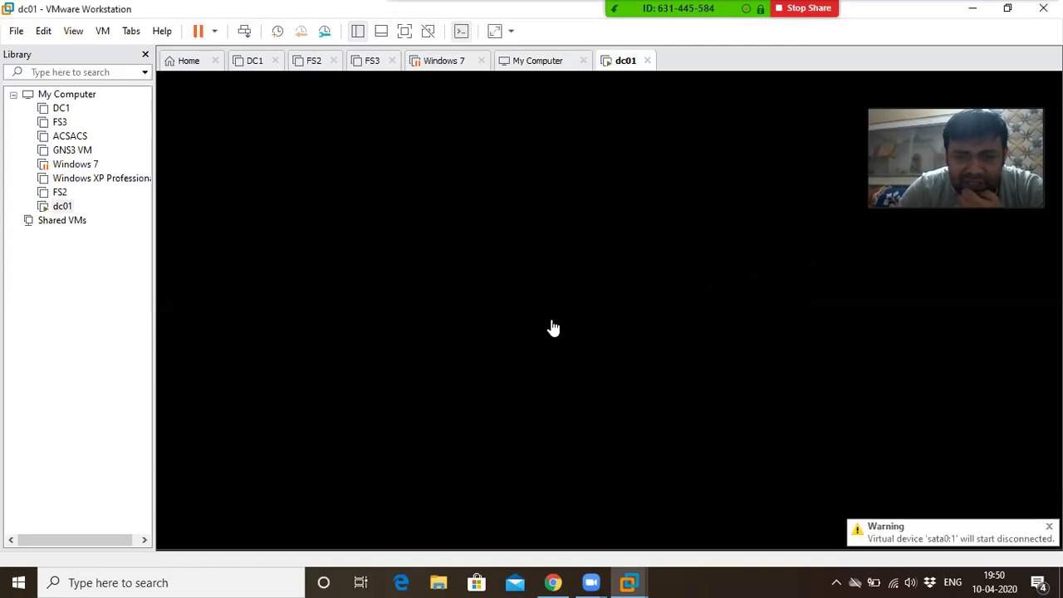
left_click(552, 326)
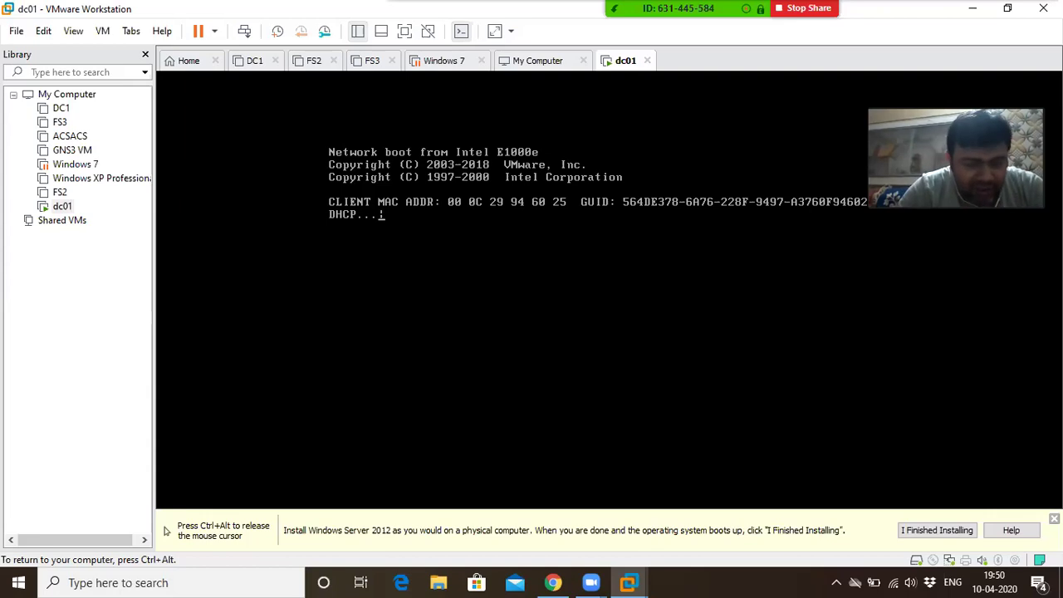
key("ctrl+alt")
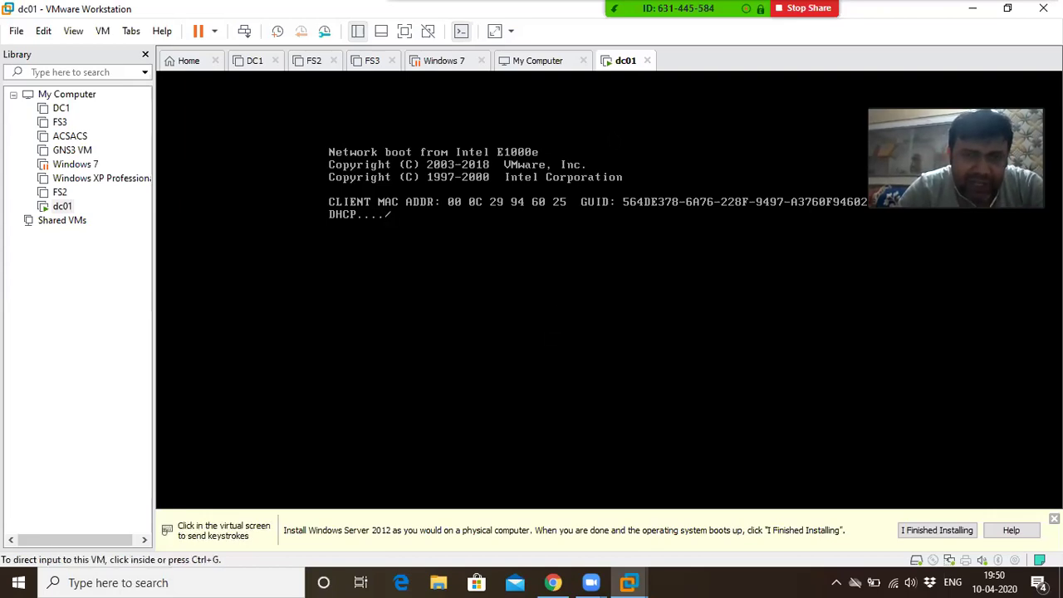
Open dc01's virtual machine settings on the CD/DVD drive page
right_click(618, 67)
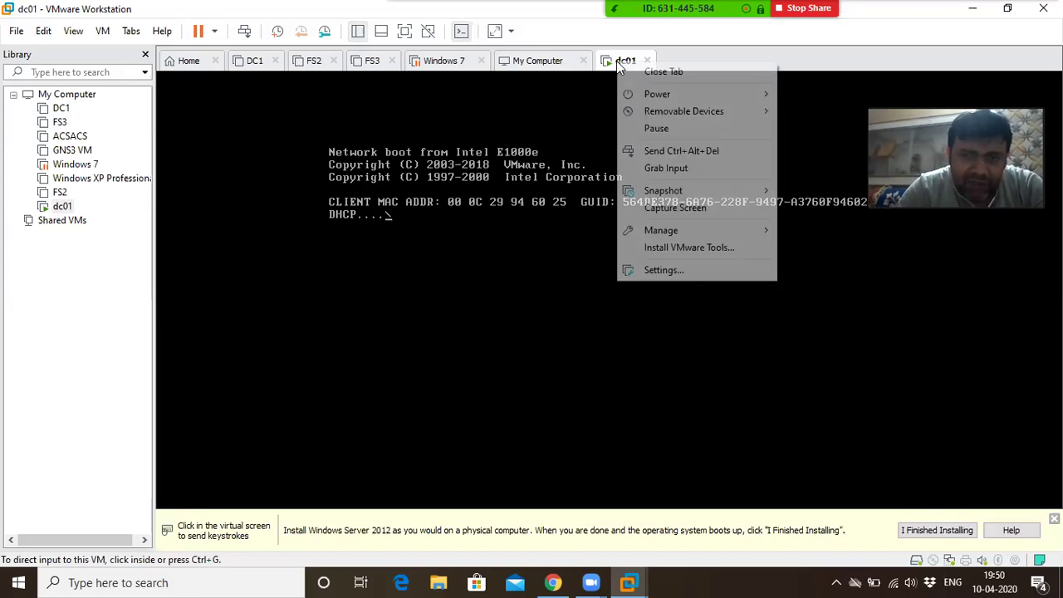
left_click(584, 129)
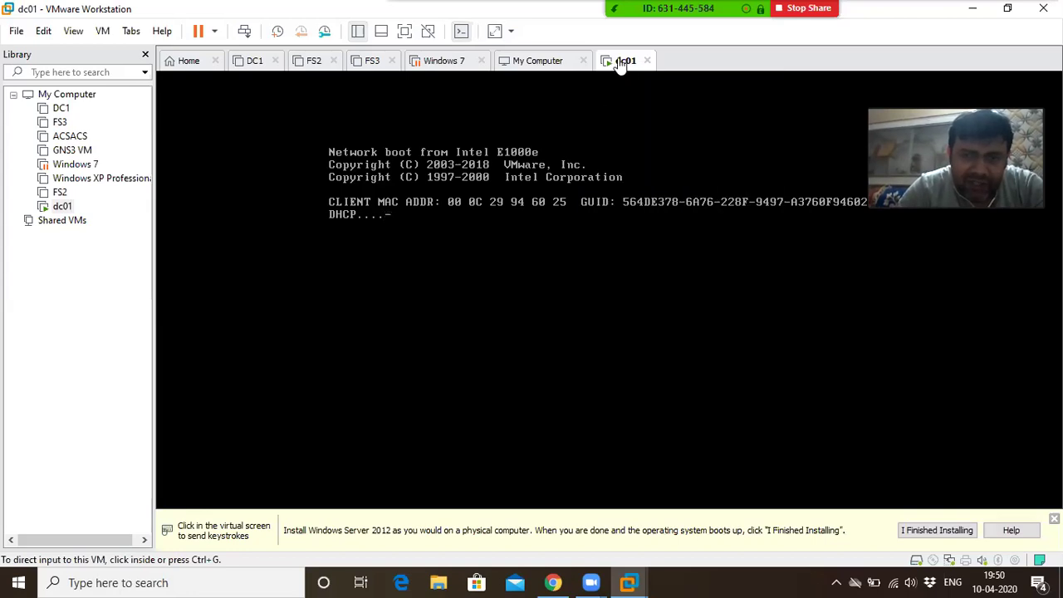
right_click(619, 63)
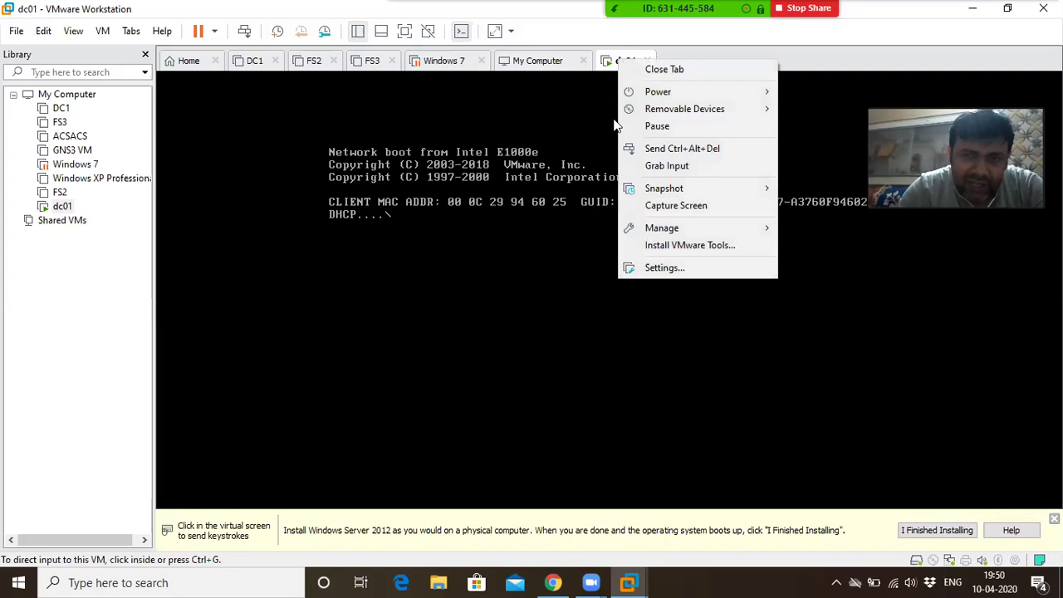
left_click(660, 268)
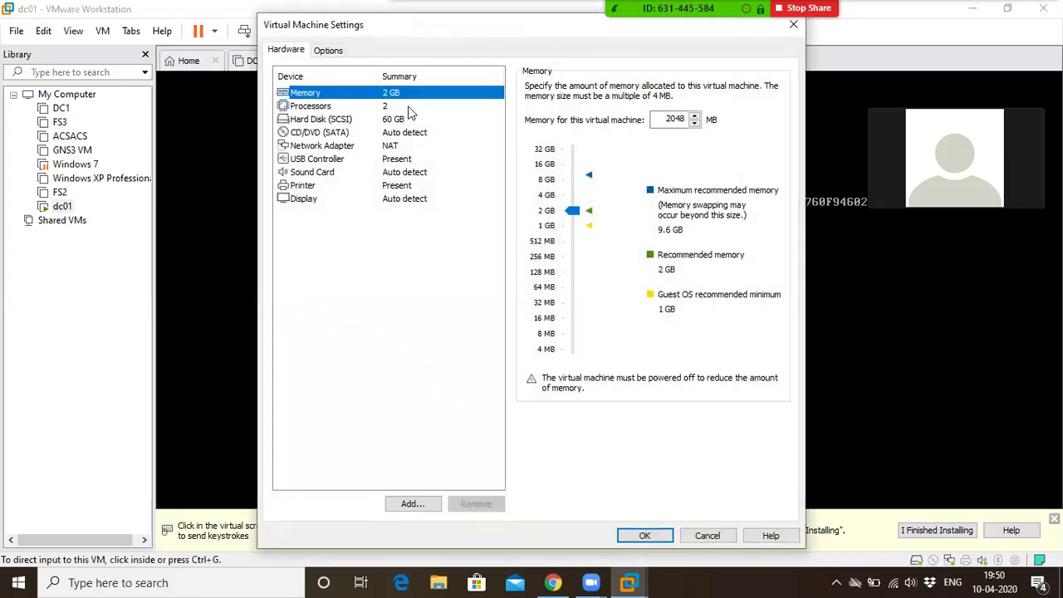
left_click(312, 135)
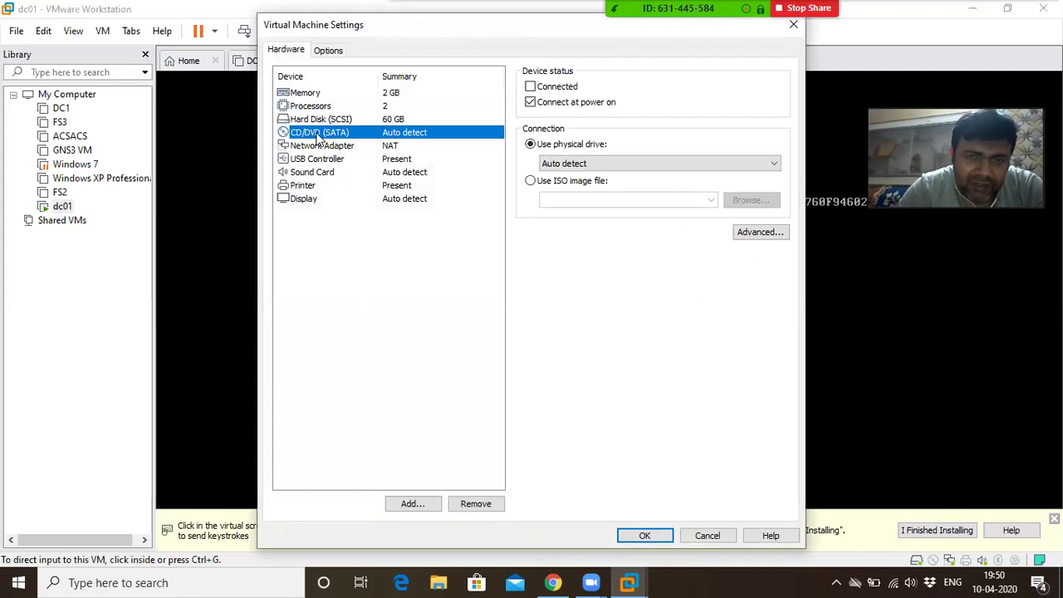
Mount the Windows Server 2012 R2 ISO from C: on the CD/DVD drive, connected, and save
left_click(589, 185)
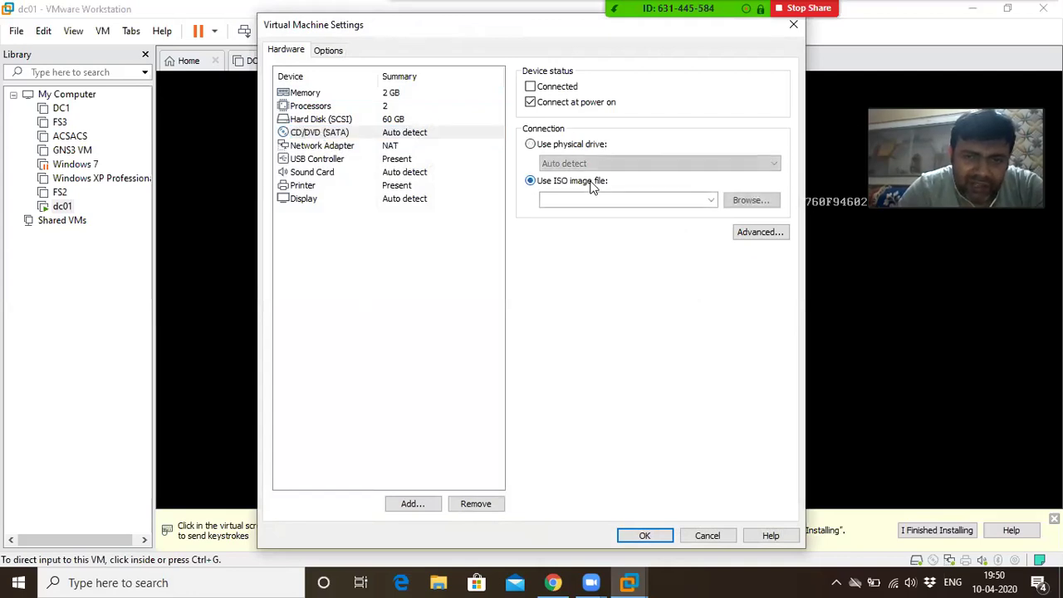
left_click(775, 202)
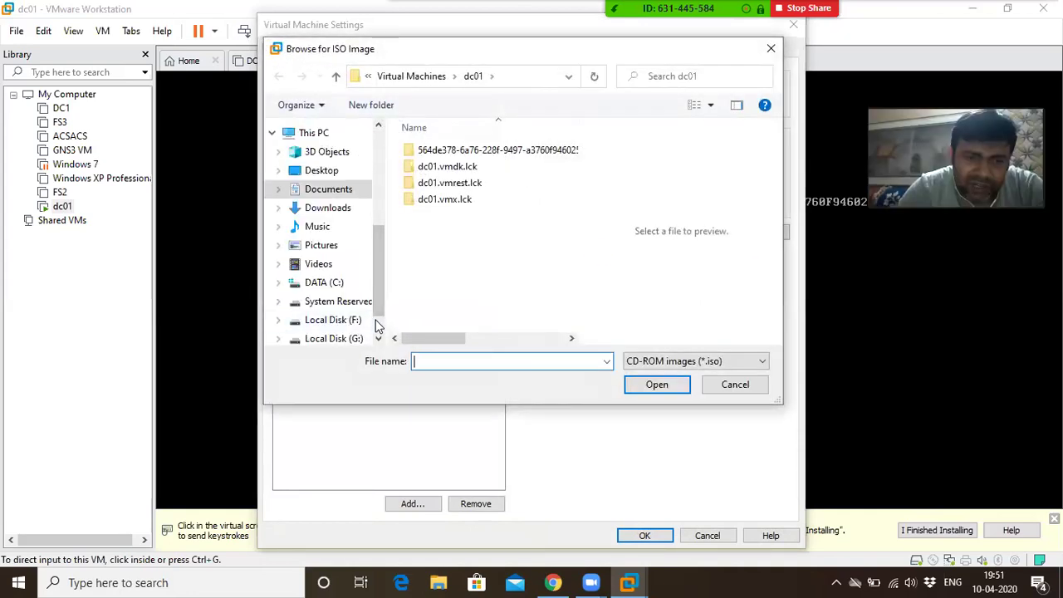
scroll(374, 320, "down", 1)
left_click(349, 297)
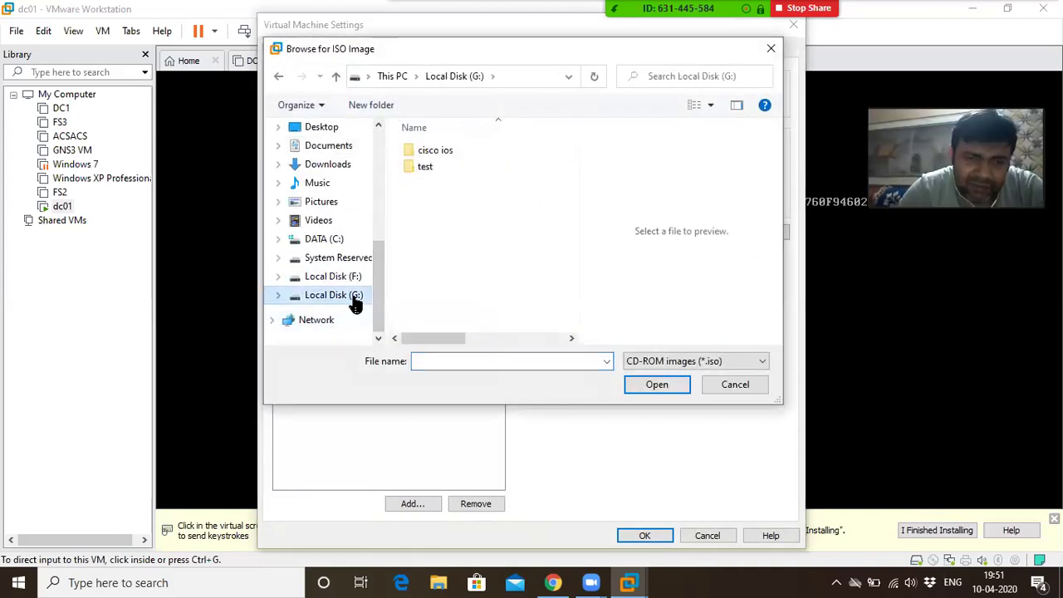
left_click(349, 243)
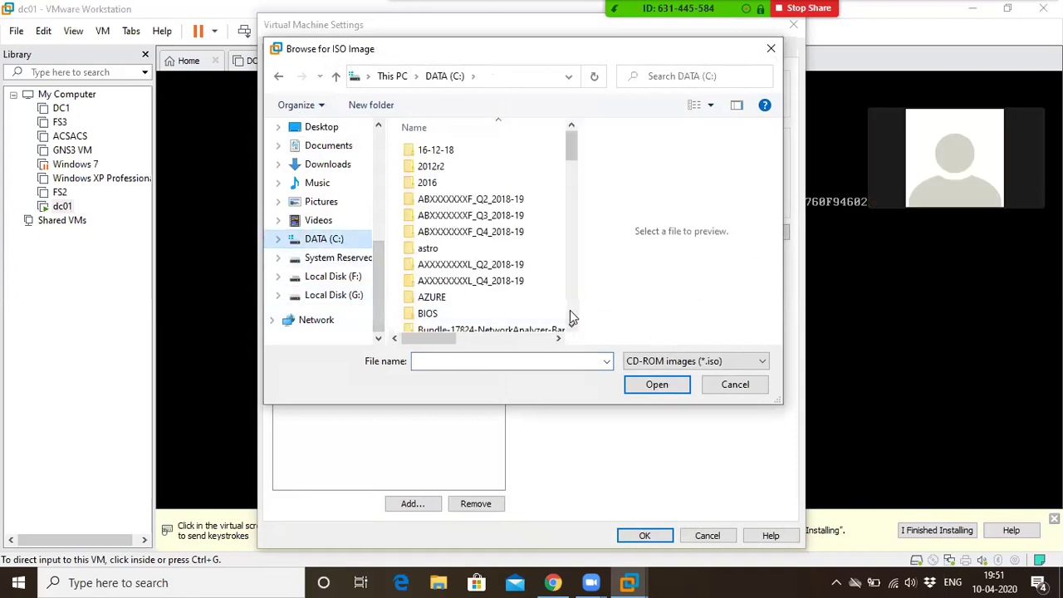
scroll(570, 311, "down", 5)
scroll(570, 316, "down", 5)
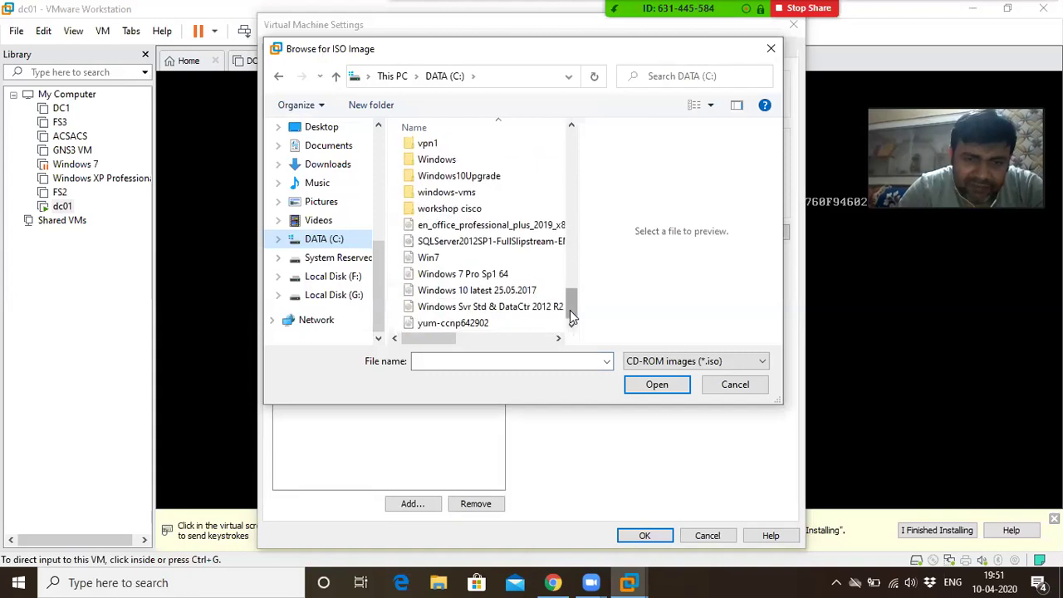
left_click(490, 308)
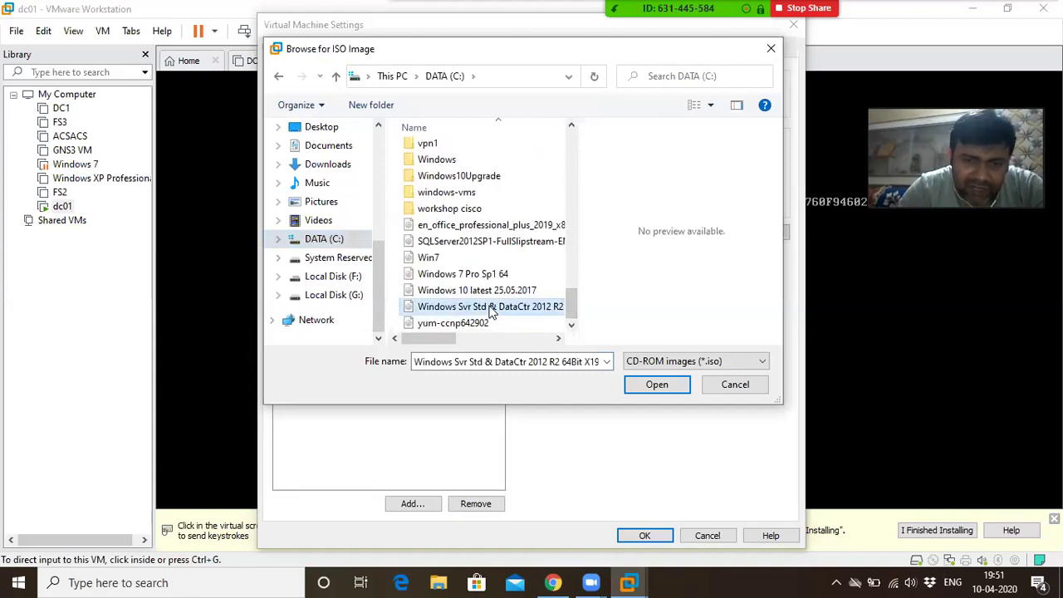
left_click(644, 385)
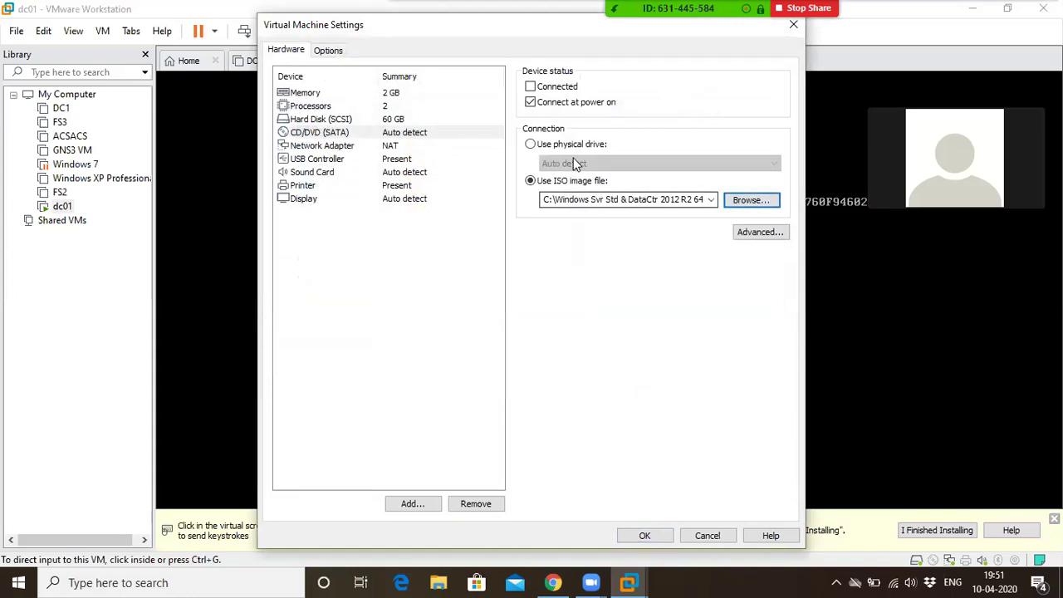
left_click(547, 89)
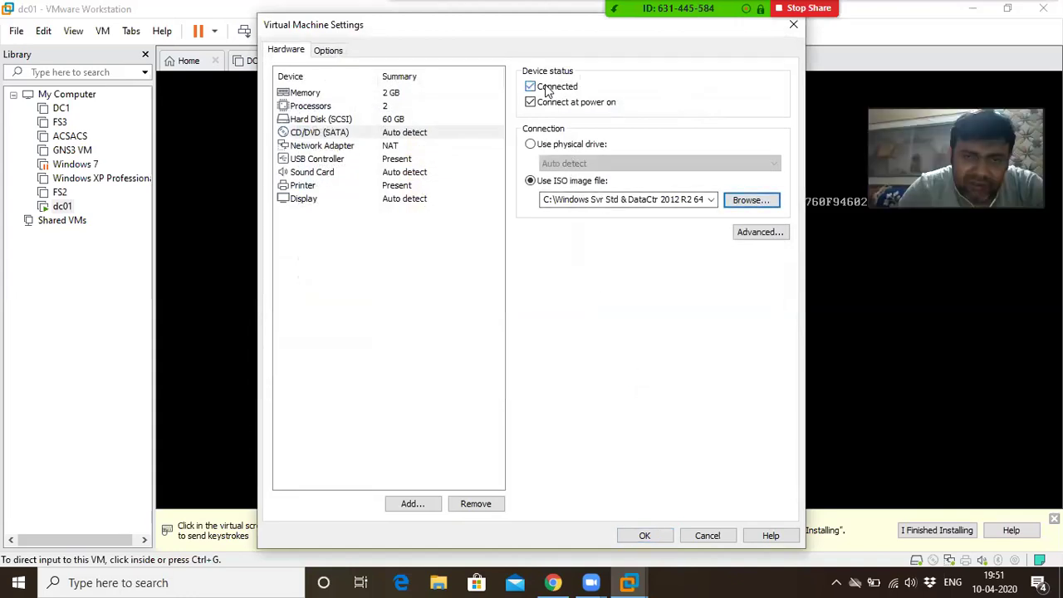
left_click(642, 536)
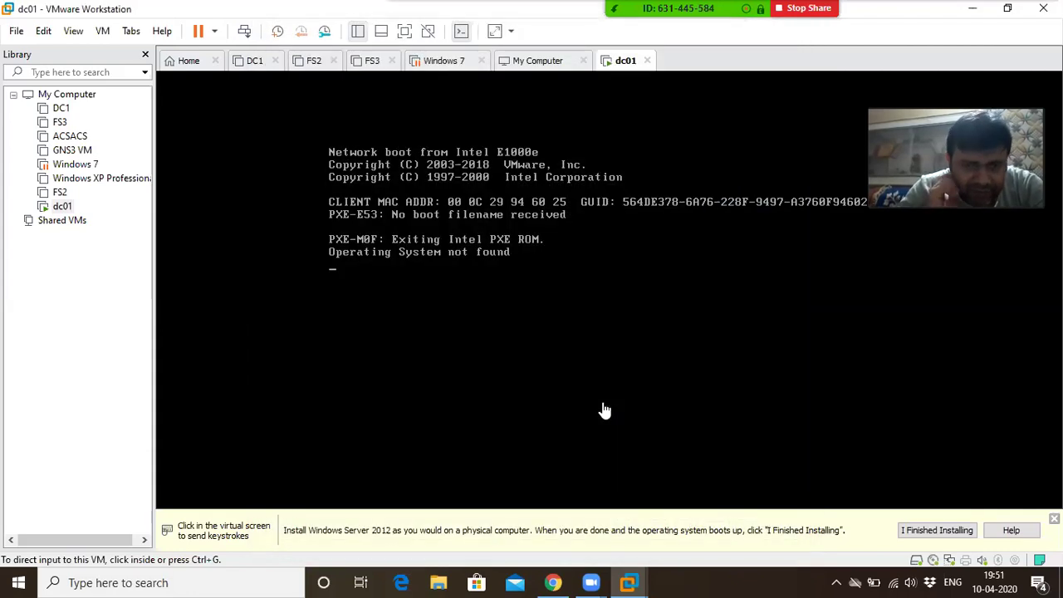
Reboot dc01 with Ctrl+Alt+Insert so it boots from the Windows Server disc, then release input
left_click(433, 334)
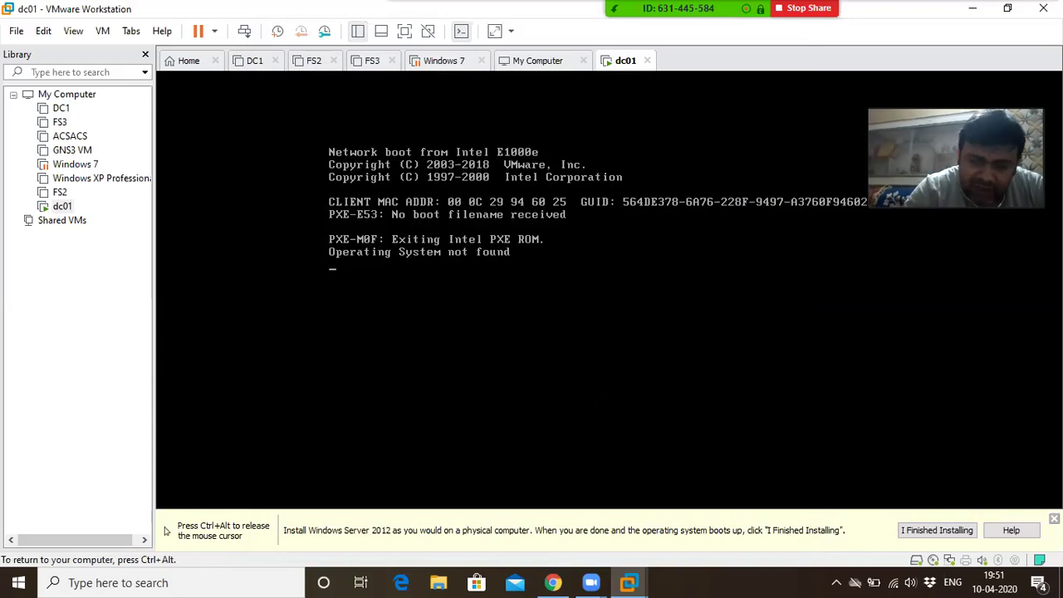
key("ctrl+alt+Insert")
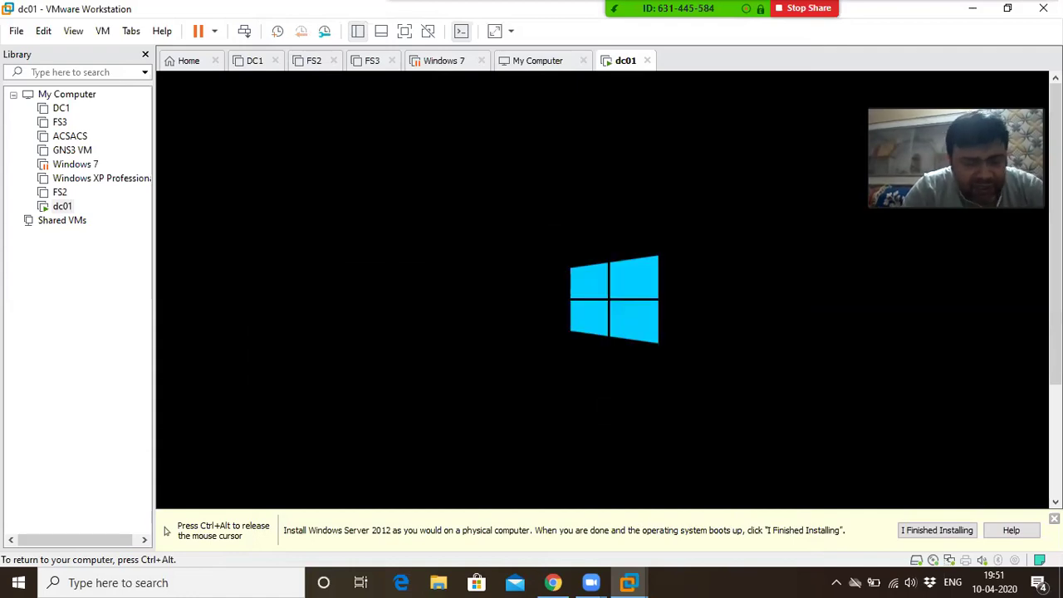
key("ctrl+alt")
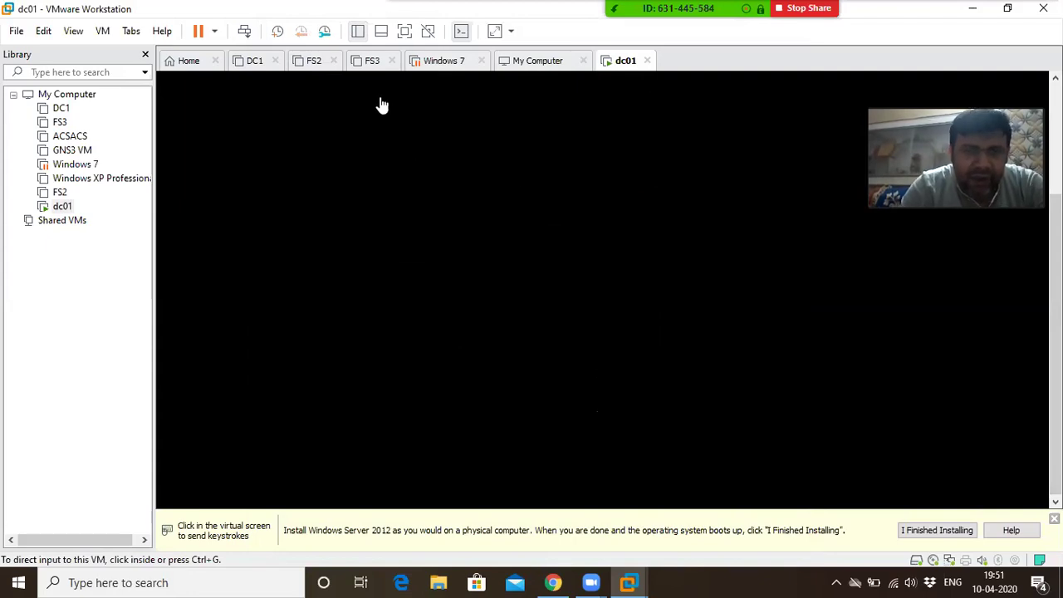
Show the VM full screen and start Windows setup with the default language settings
left_click(407, 38)
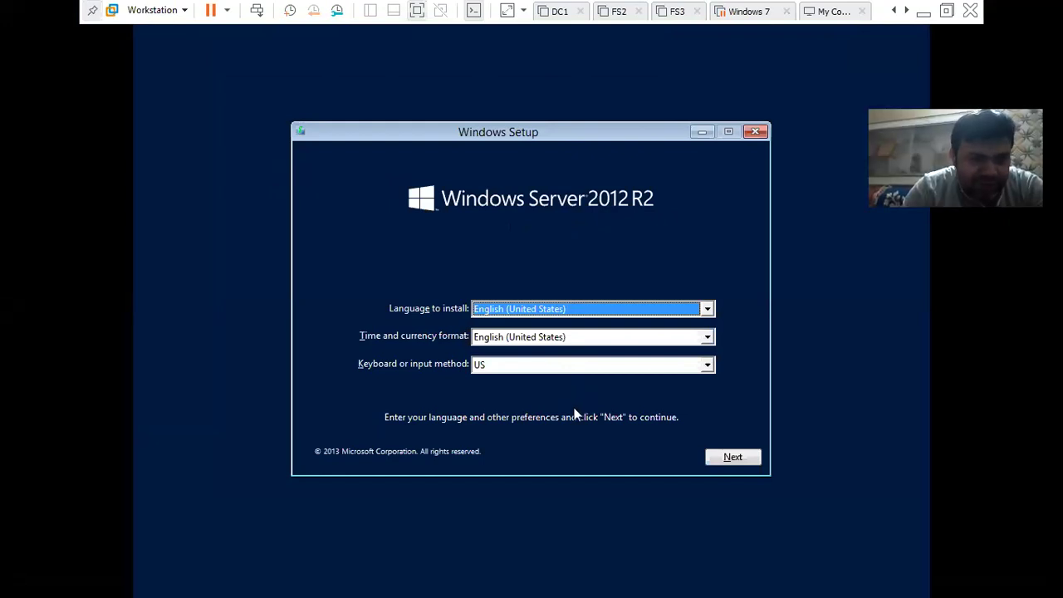
left_click(729, 458)
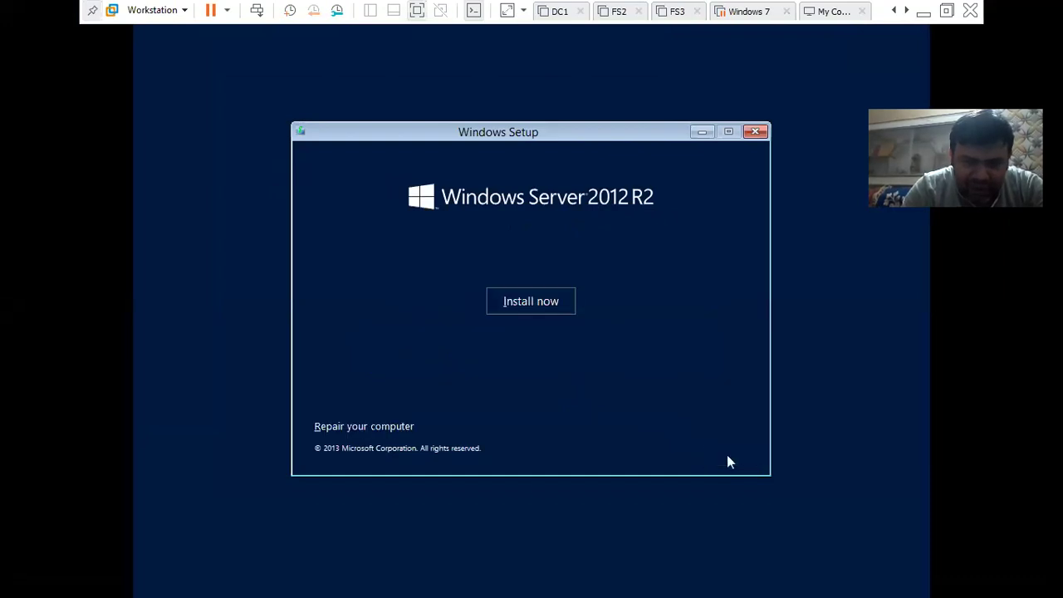
left_click(516, 303)
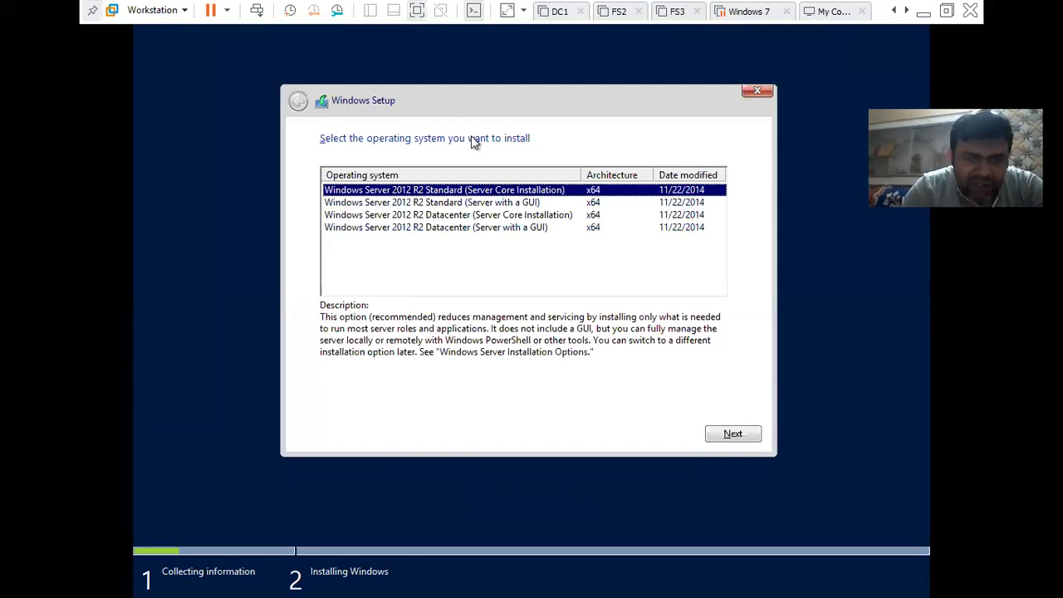
Choose the Windows Server 2012 R2 Datacenter (Server with a GUI) edition and continue
left_click(476, 229)
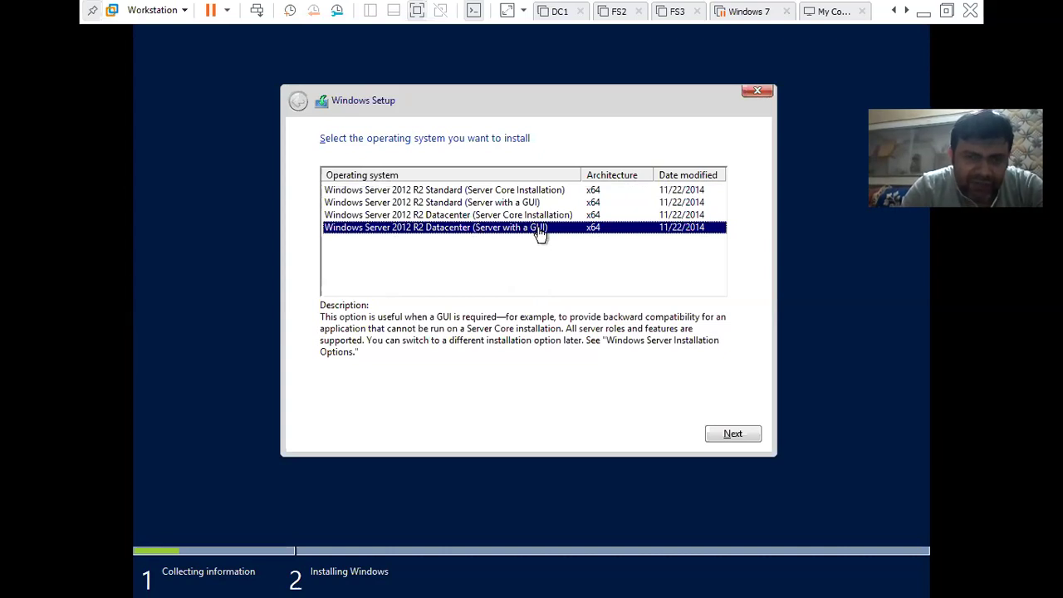
left_click(529, 217)
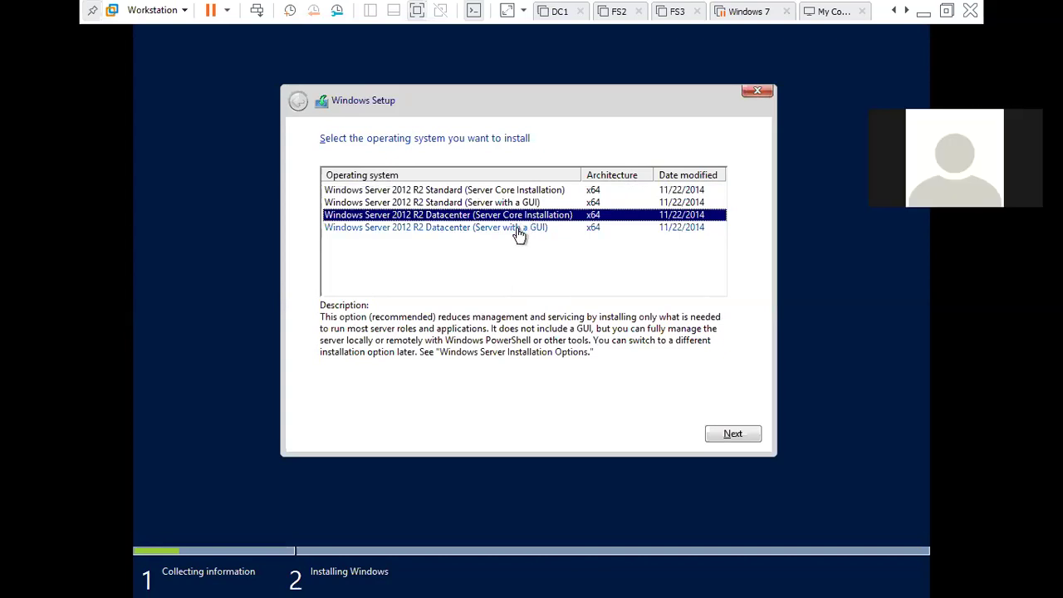
left_click(517, 229)
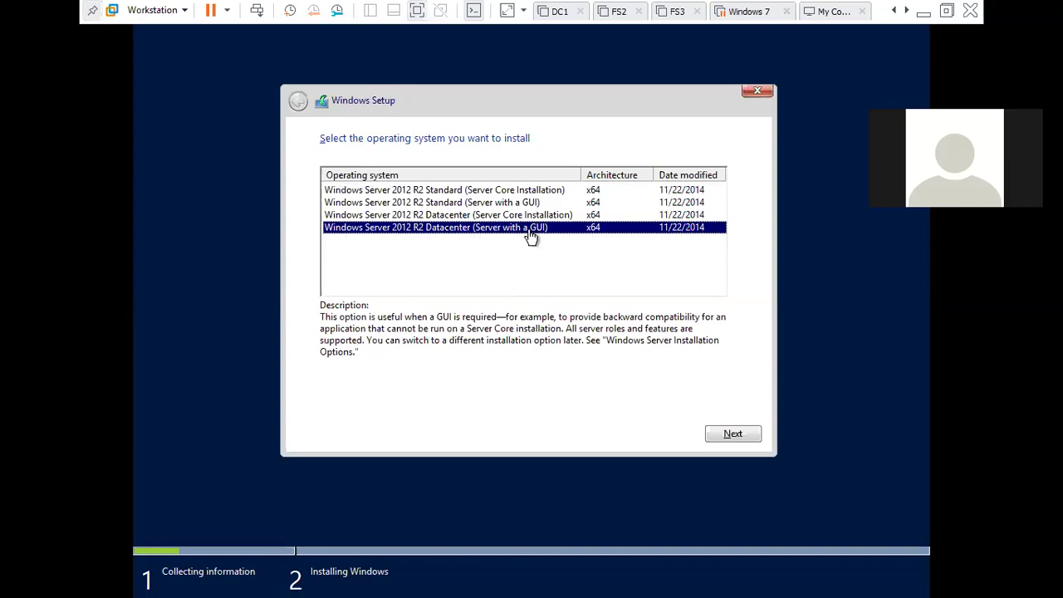
left_click(733, 435)
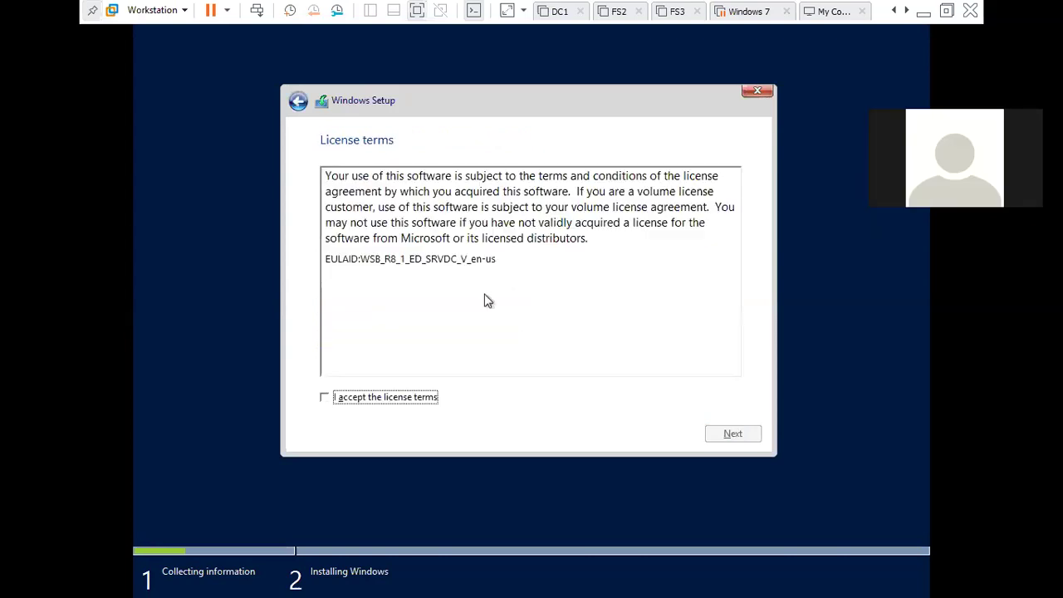
Accept the license terms and choose a Custom Windows-only installation
left_click(417, 400)
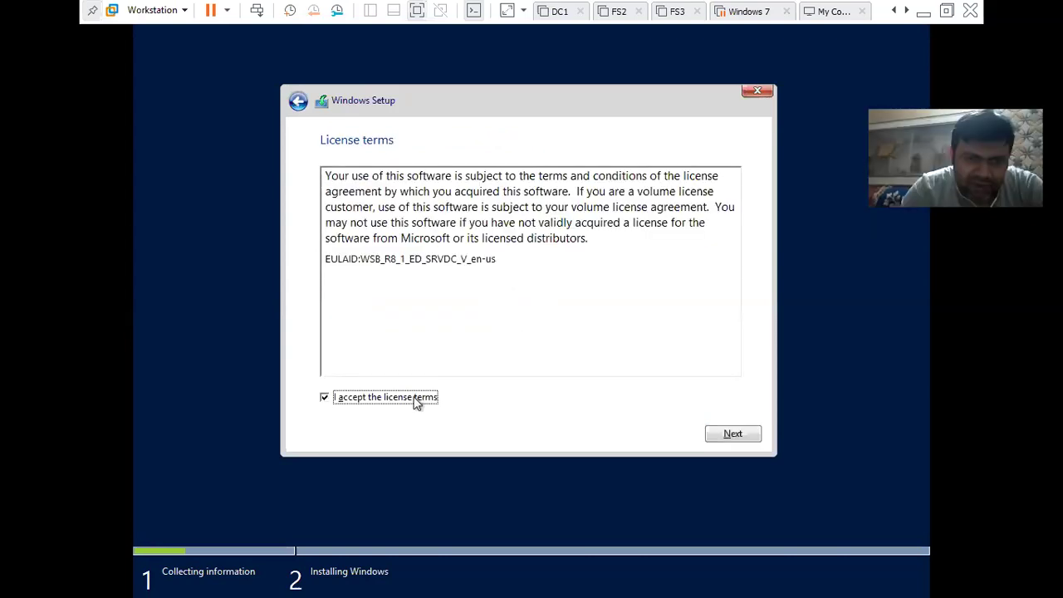
left_click(749, 435)
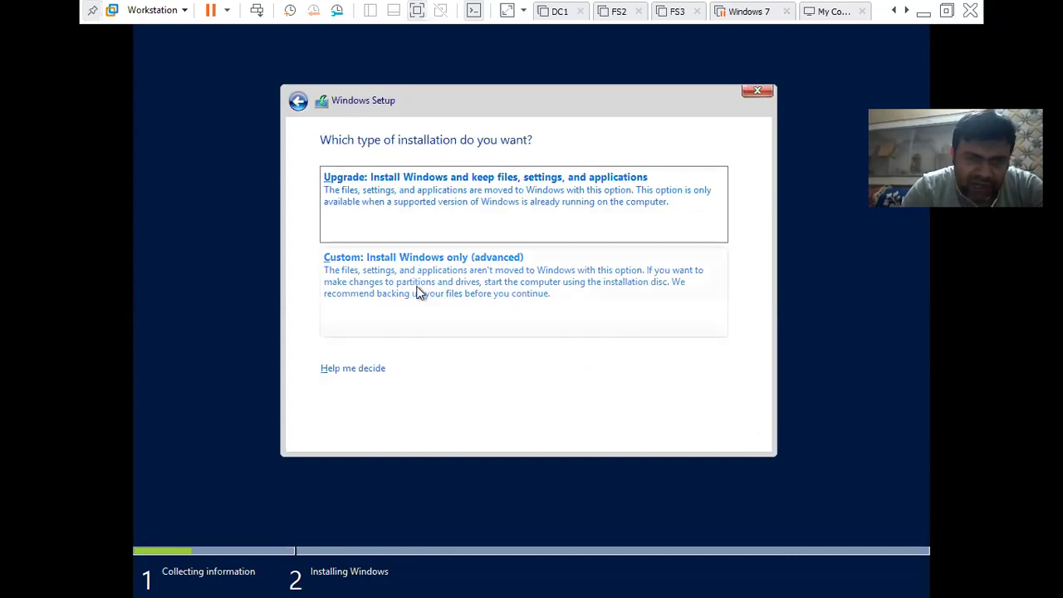
left_click(473, 288)
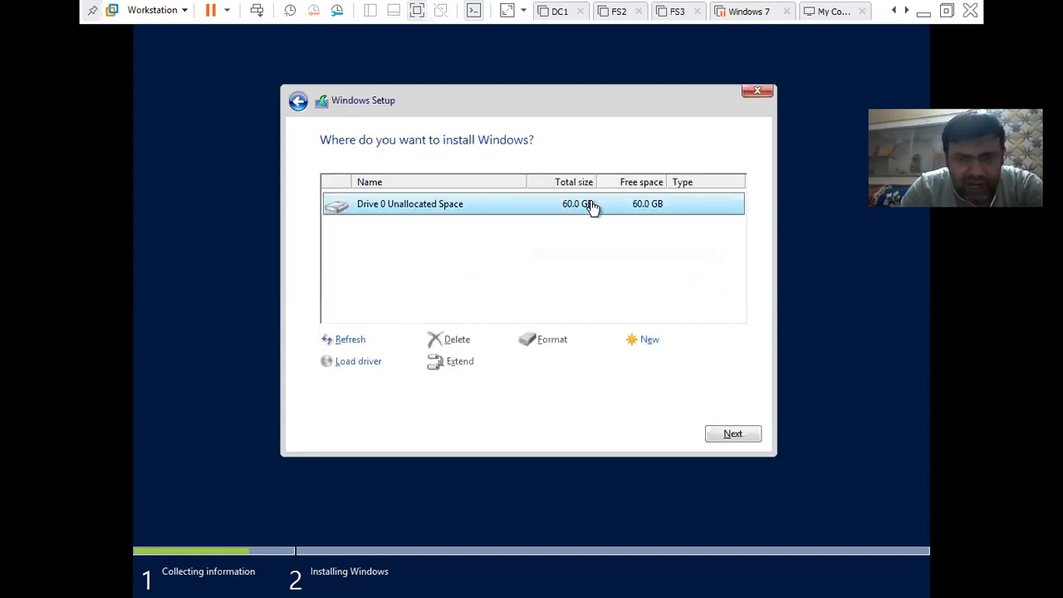
Create a 61440 MB partition on drive 0 and install Windows onto Drive 0 Partition 2
left_click(647, 341)
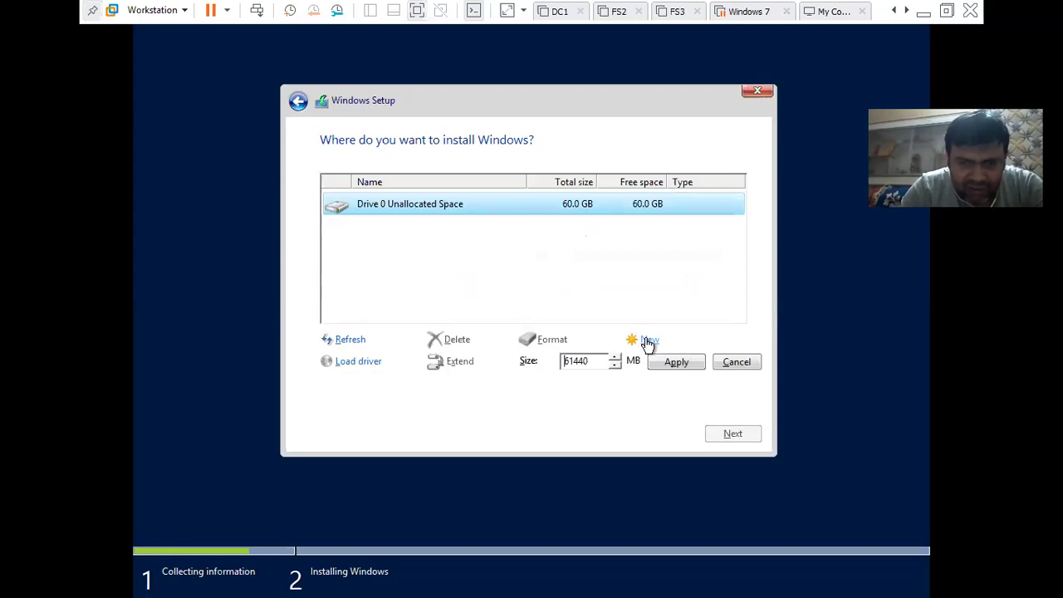
left_click(664, 367)
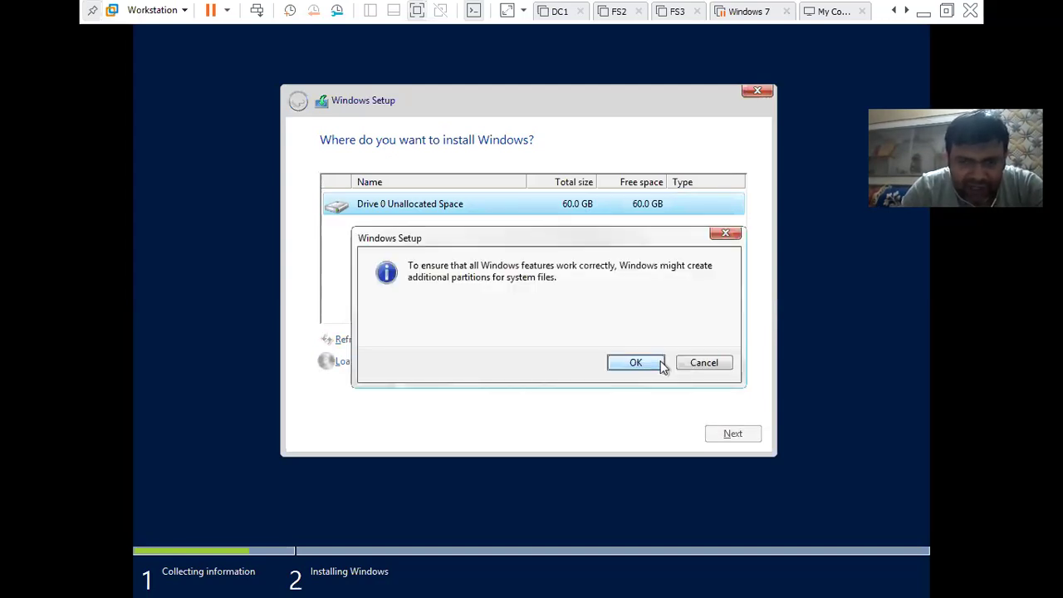
left_click(656, 365)
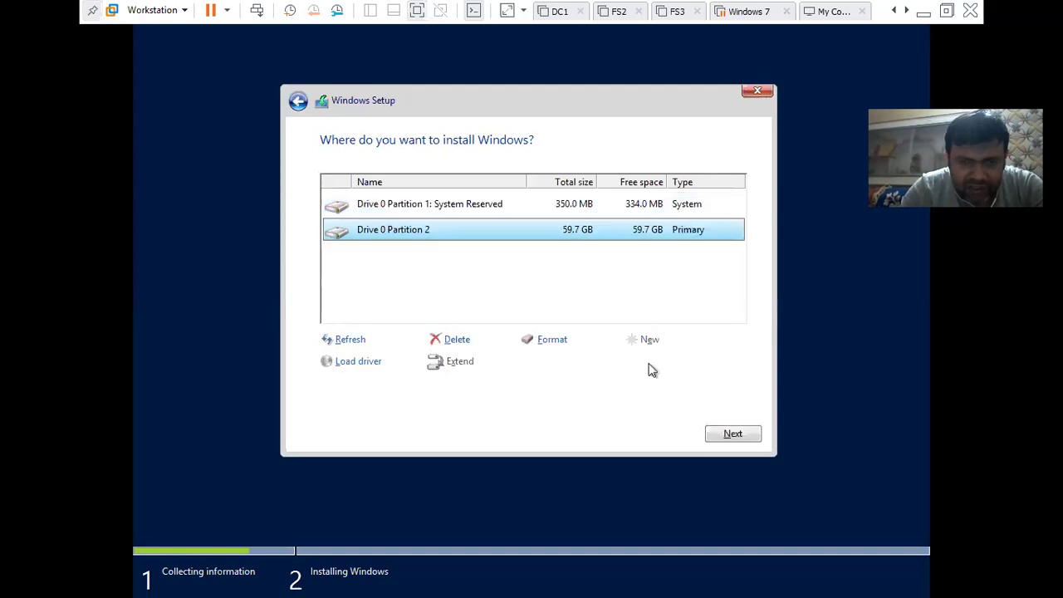
left_click(508, 211)
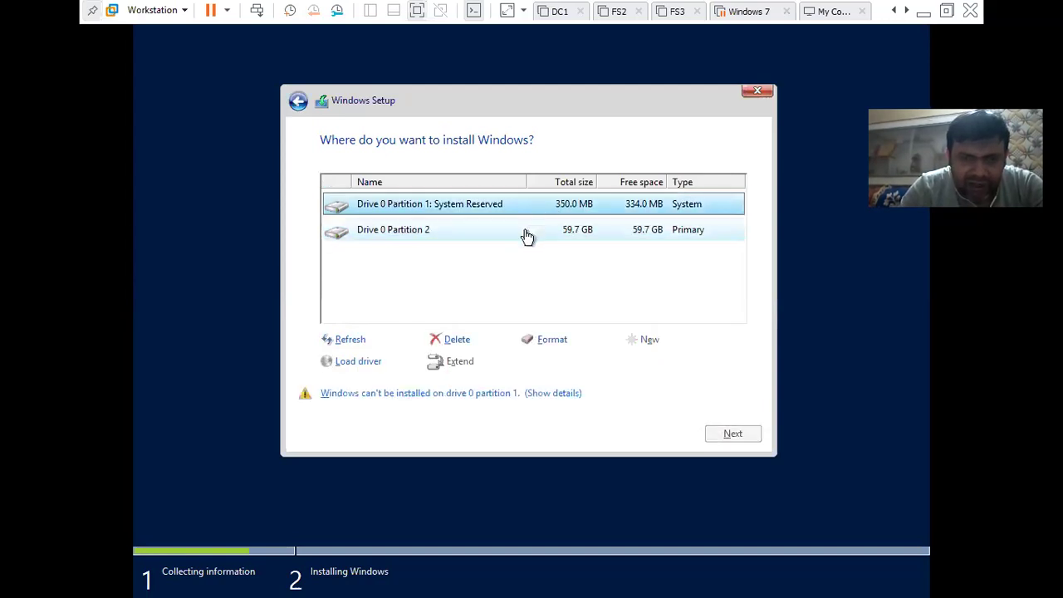
left_click(527, 236)
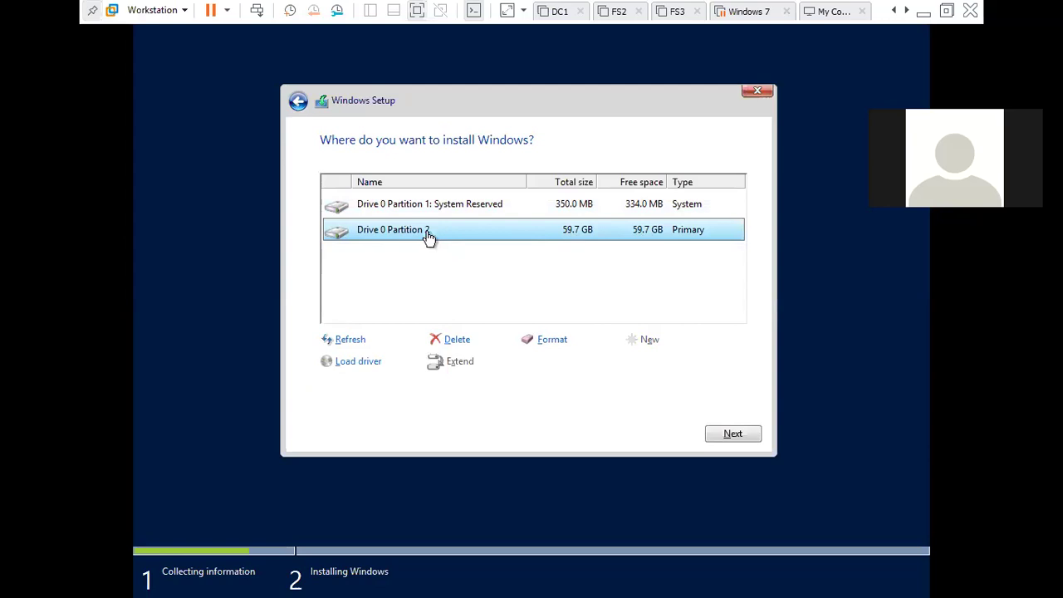
left_click(731, 436)
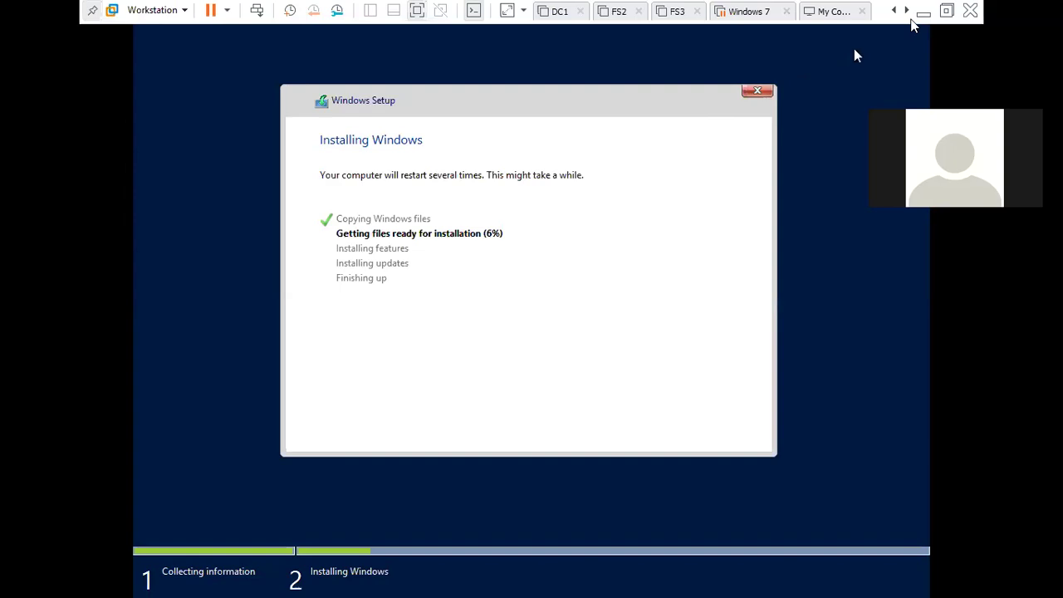
Minimize VMware Workstation to the host desktop while setup copies files
left_click(923, 11)
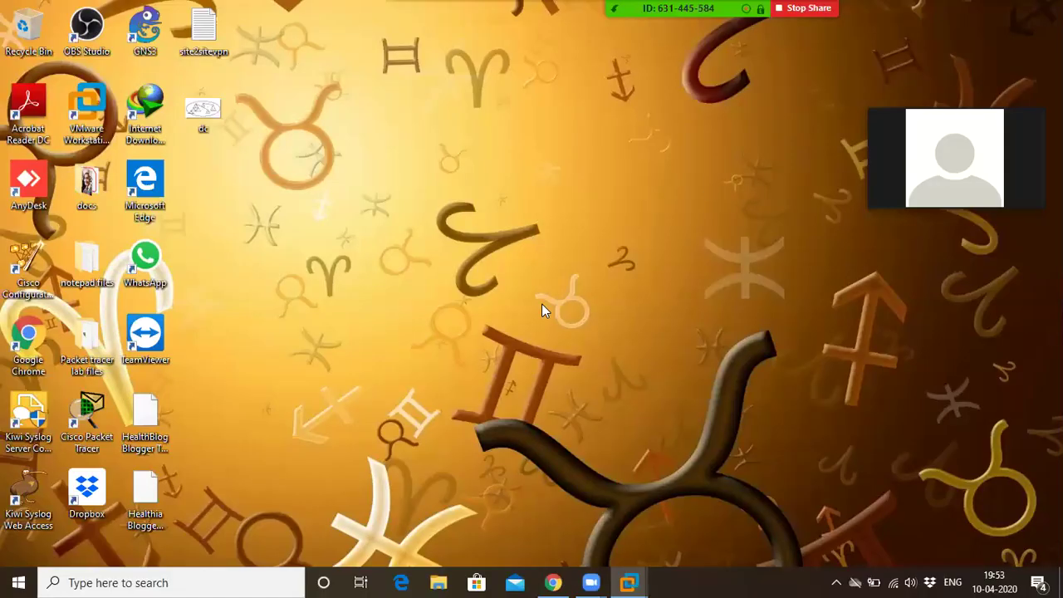
Stop sharing the screen in the Zoom meeting
mouse_move(629, 582)
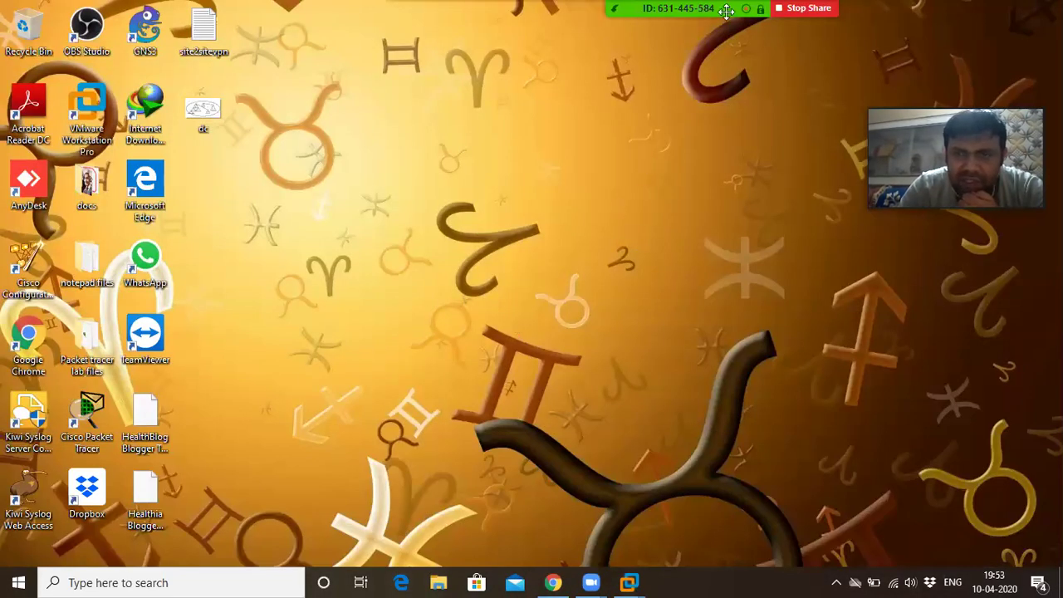
mouse_move(727, 10)
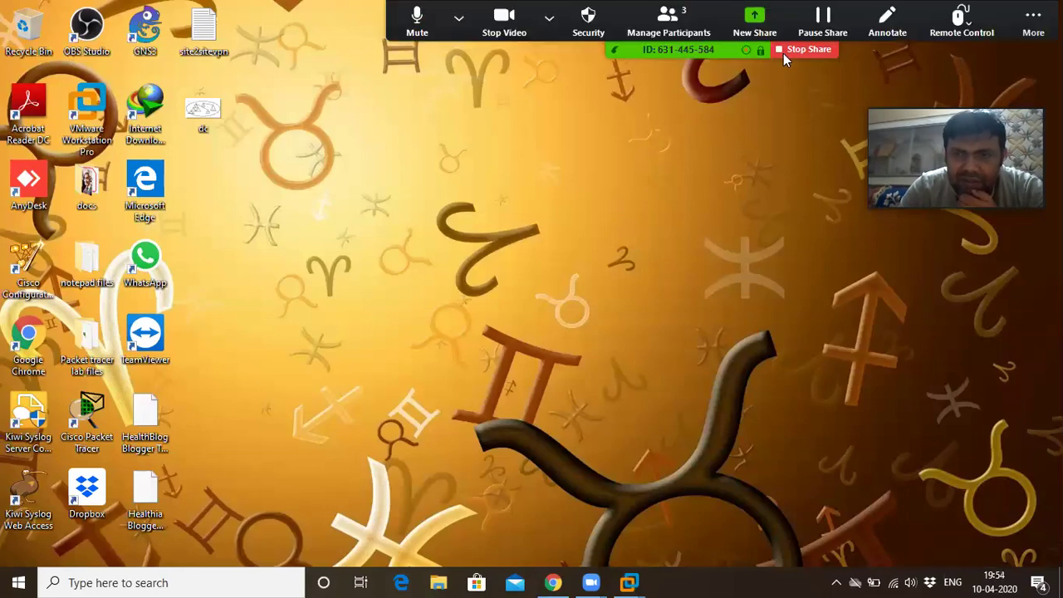
left_click(804, 50)
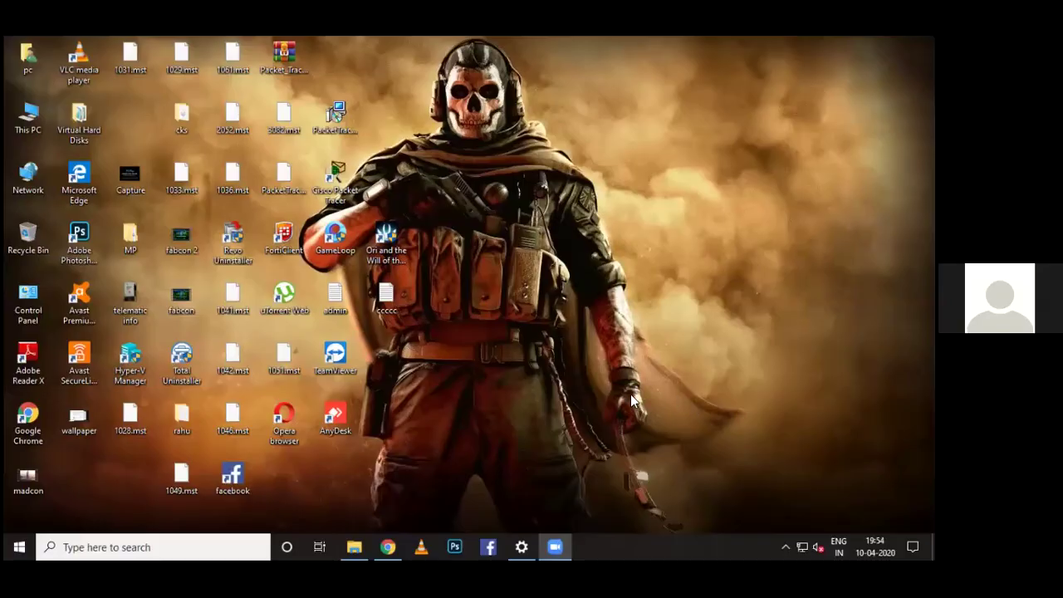
Restore Chrome and search Google for 'vmware workstation 12 download'
left_click(393, 545)
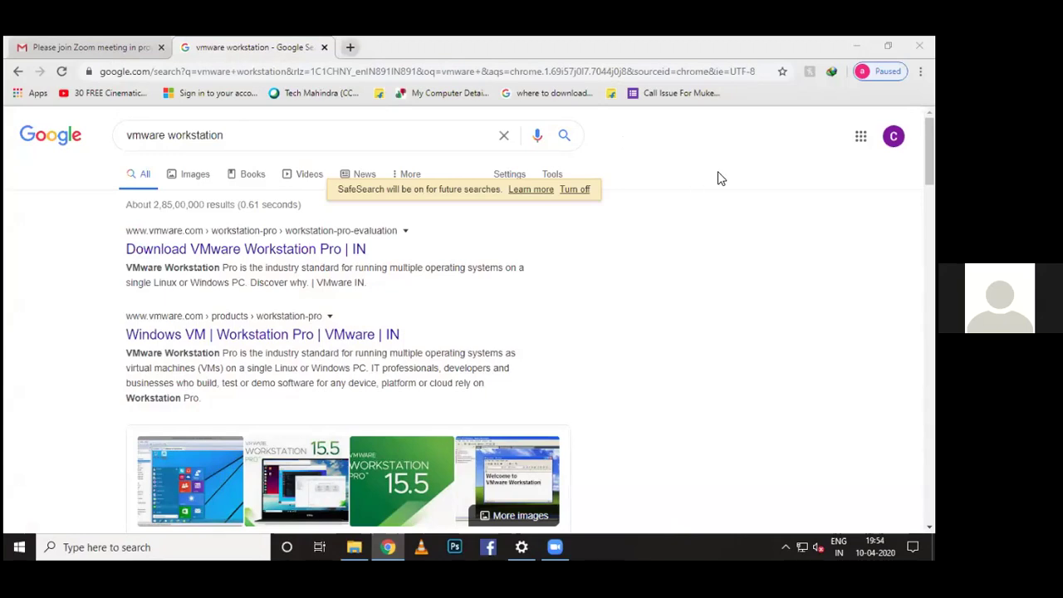
left_click(362, 70)
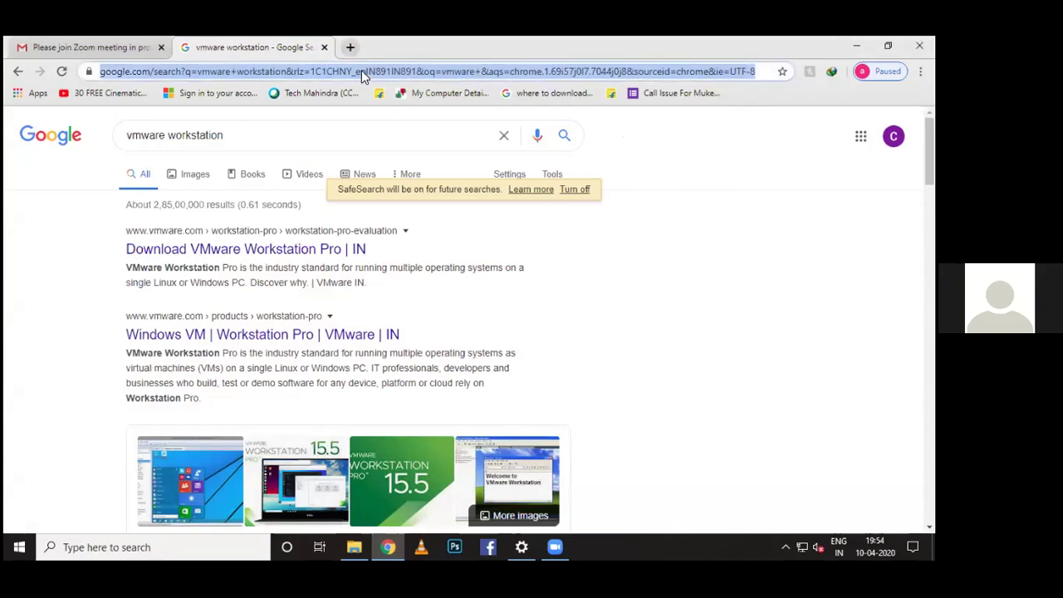
key("BackSpace")
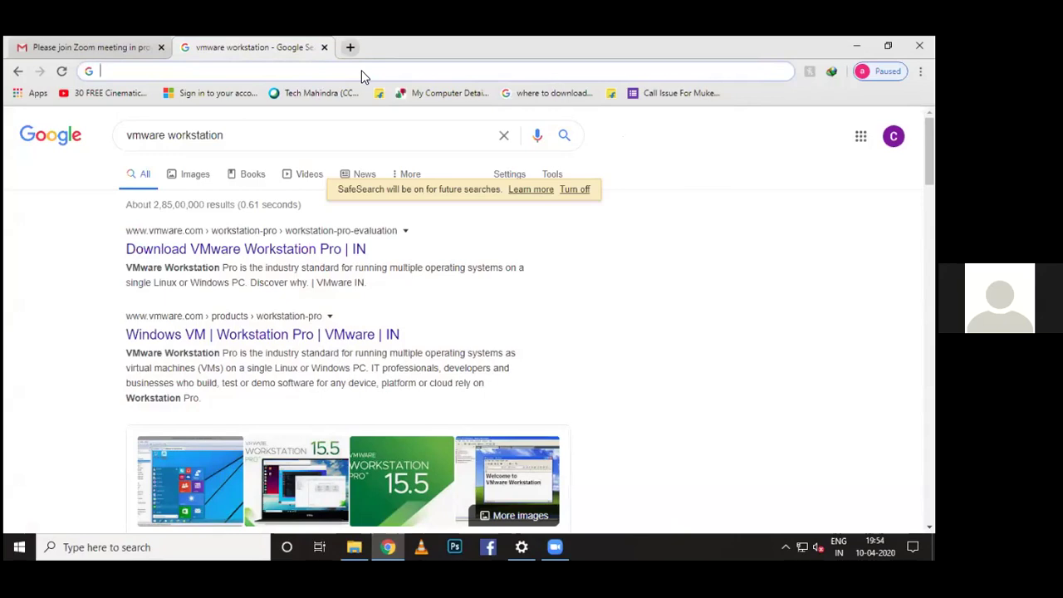
type("vmware workstation")
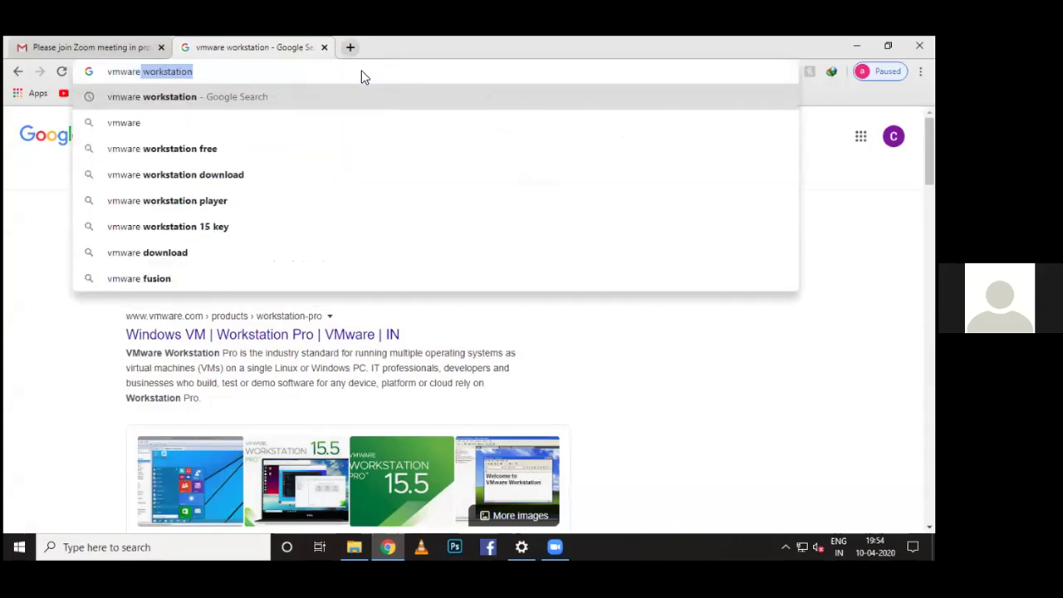
key("Right")
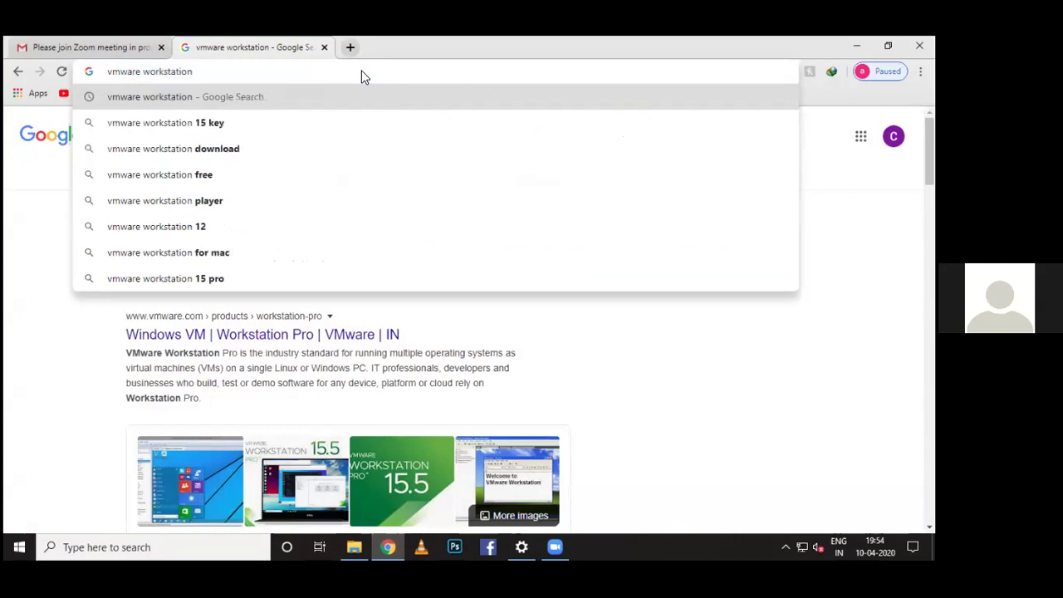
type("12")
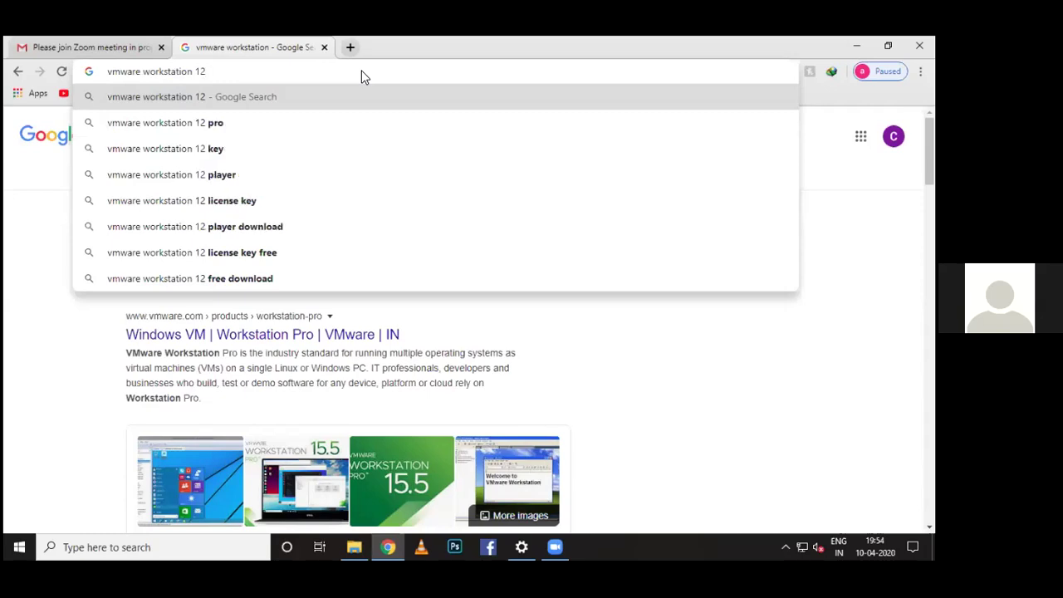
type(" download")
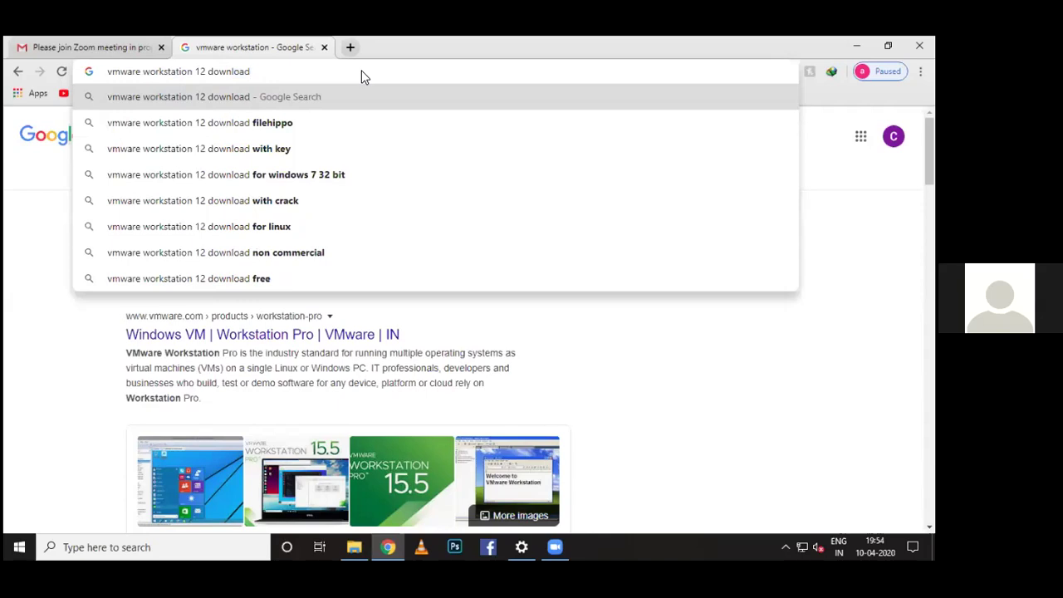
key("Return")
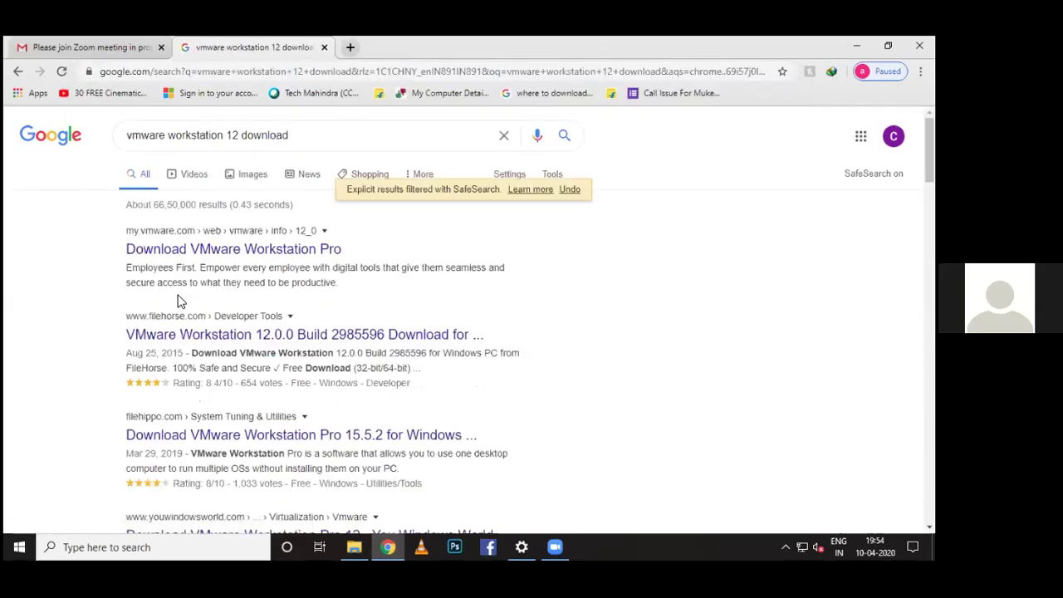
Open VMware's download page and request Workstation 12.5.9 Pro for Windows via Download Now
left_click(236, 250)
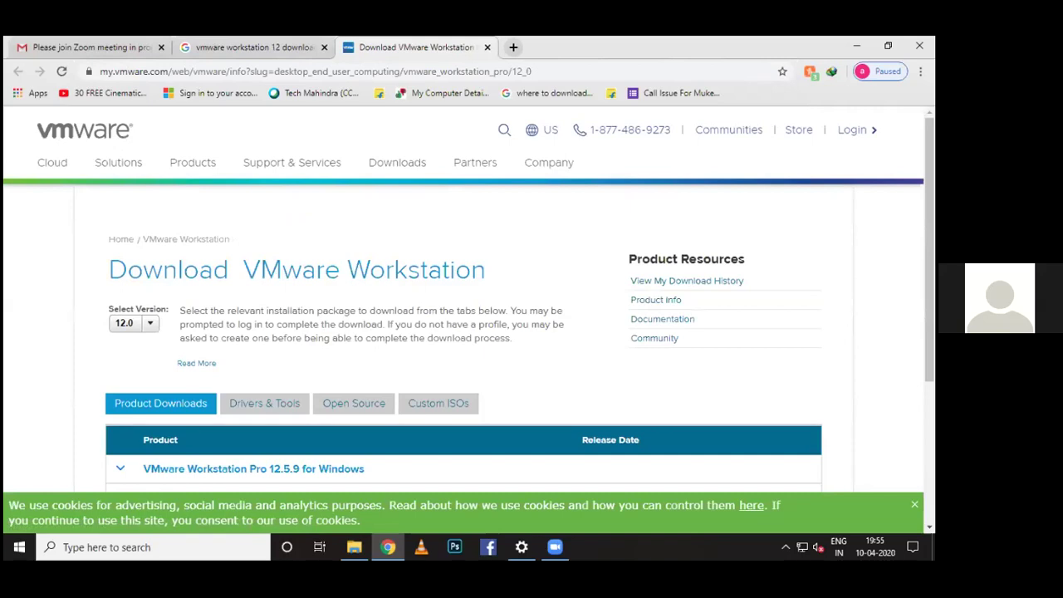
scroll(463, 332, "down", 2)
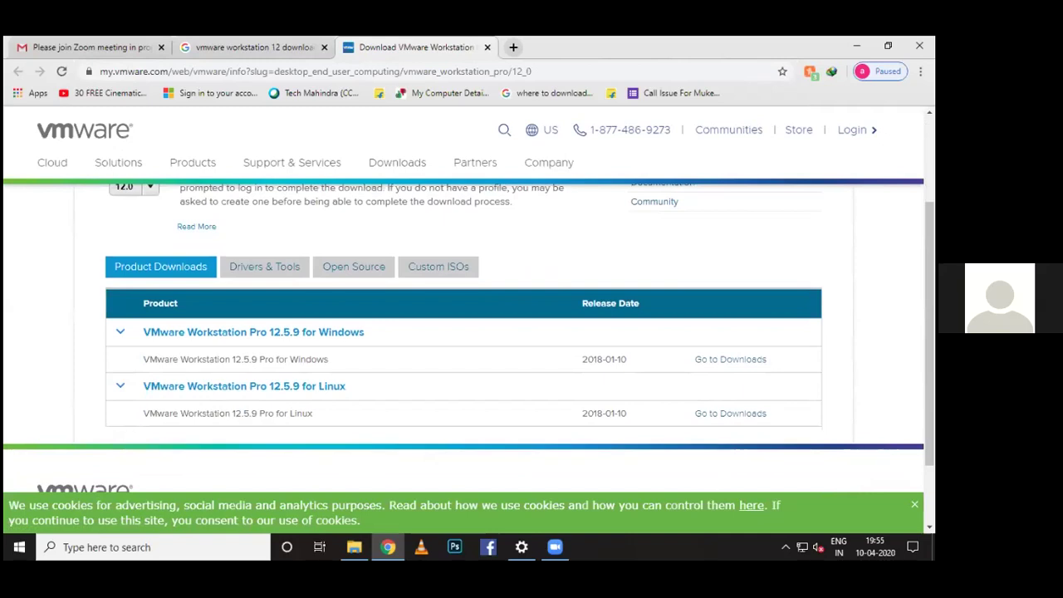
scroll(463, 333, "down", 1)
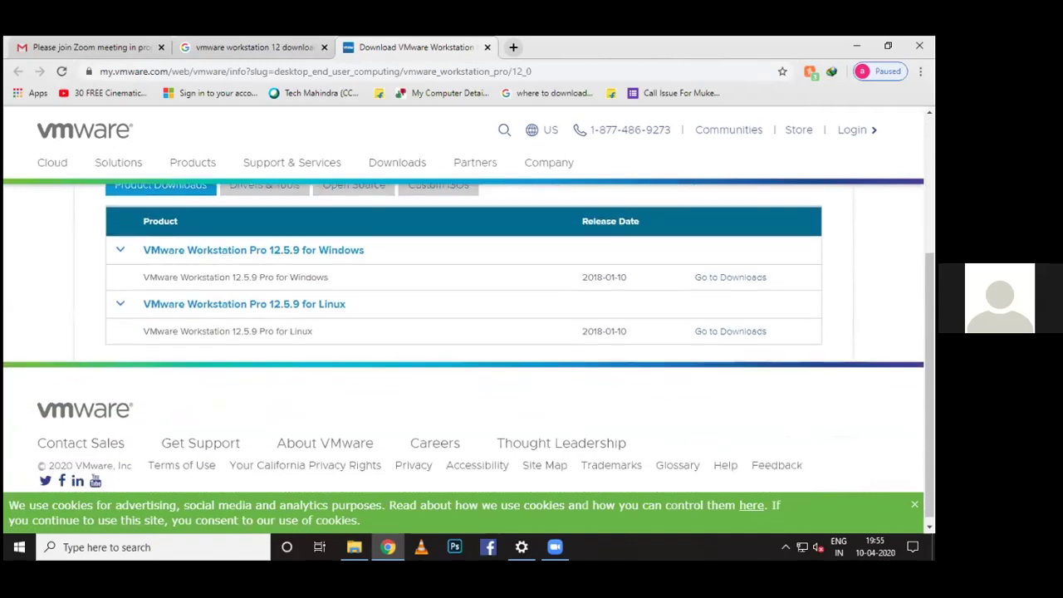
scroll(464, 332, "down", 1)
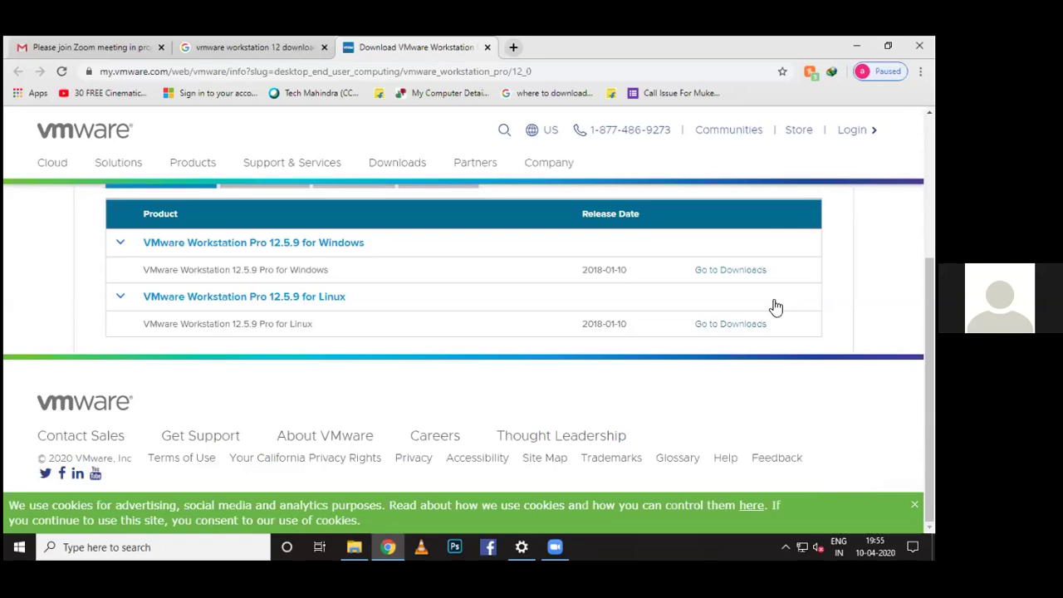
left_click(727, 279)
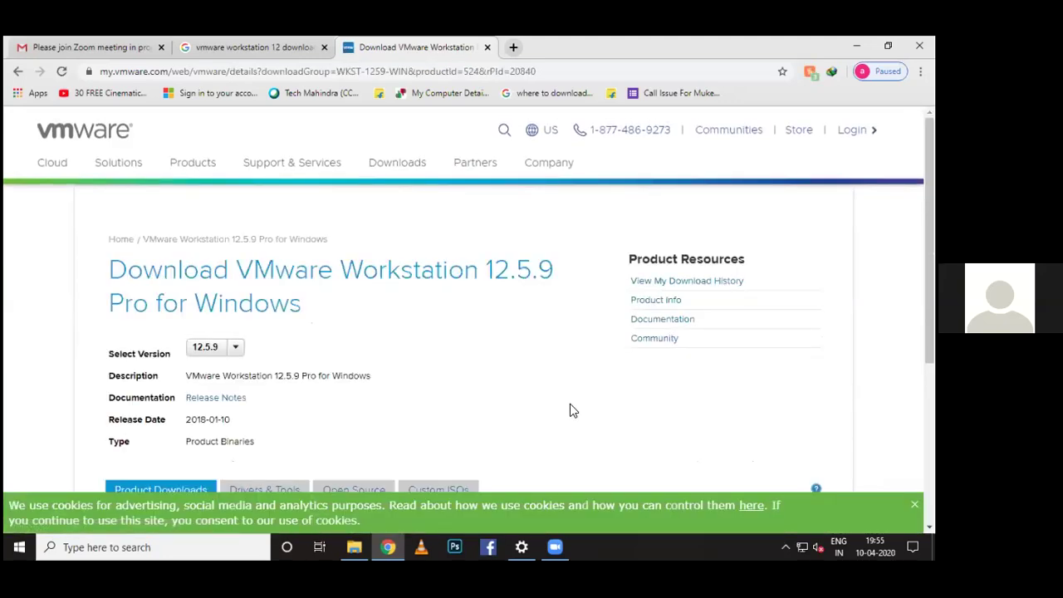
scroll(532, 335, "down", 2)
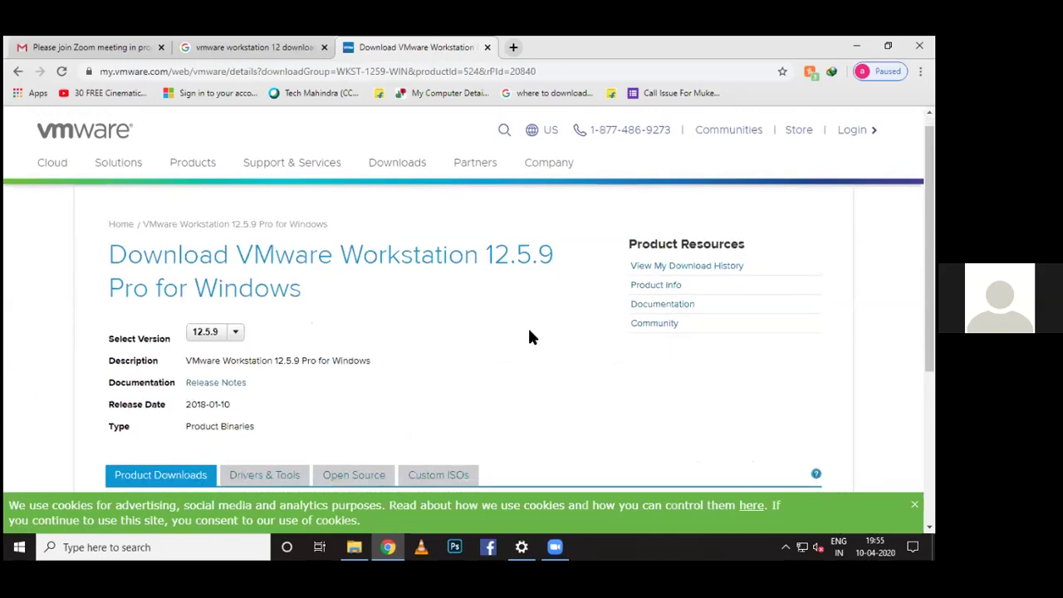
scroll(532, 335, "down", 2)
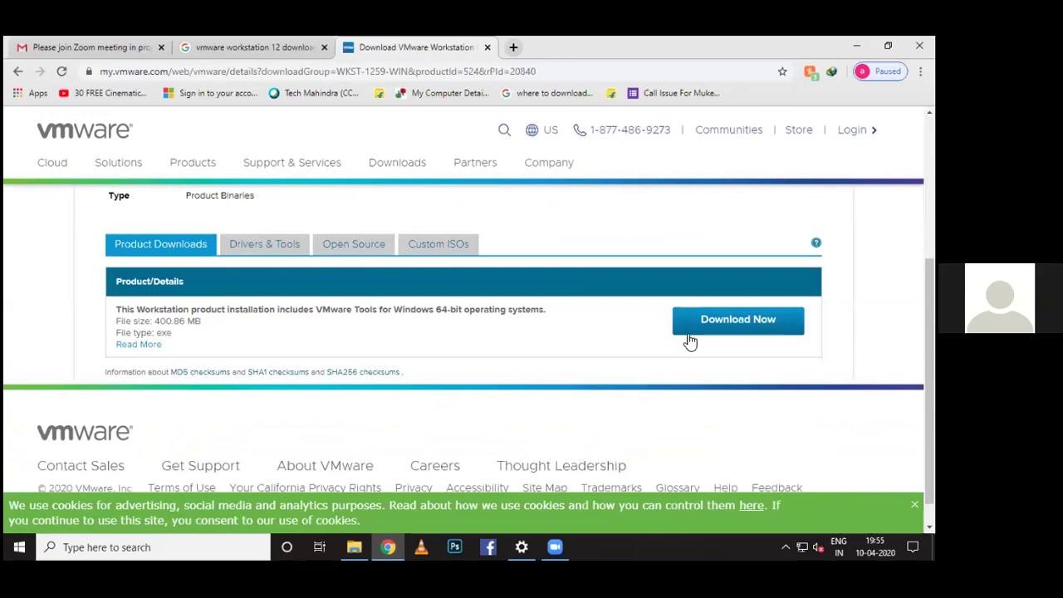
left_click(707, 323)
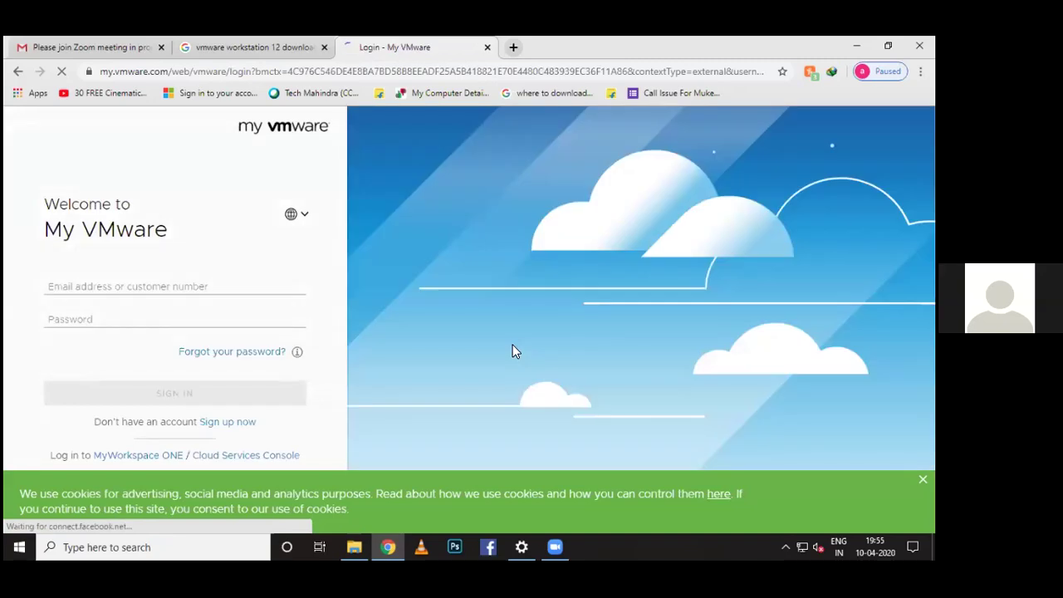
Sign in to My VMware with the account e-mail and password
left_click(127, 284)
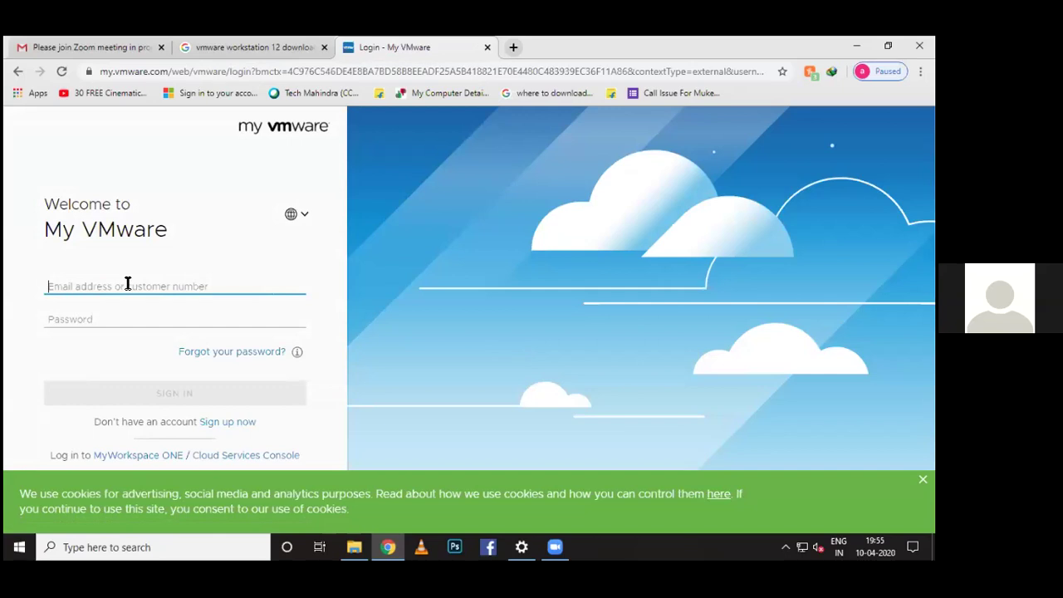
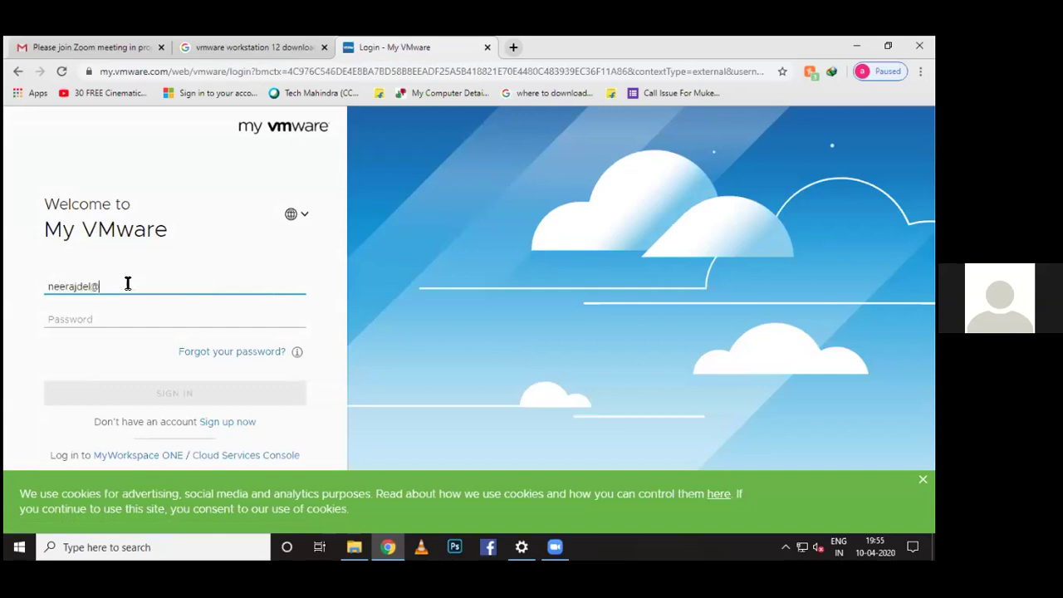
key("Tab")
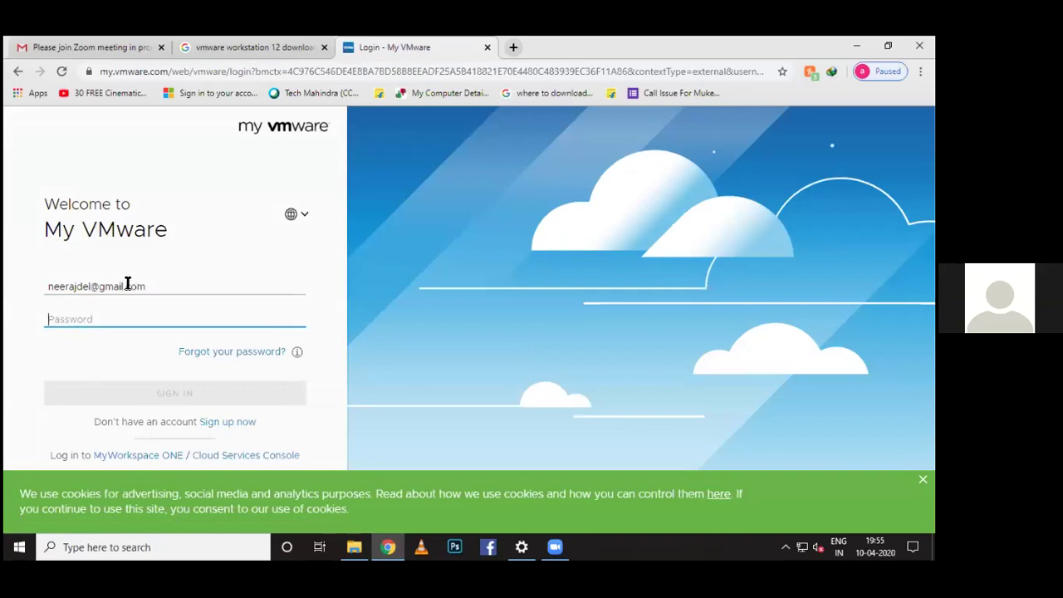
type("•••••")
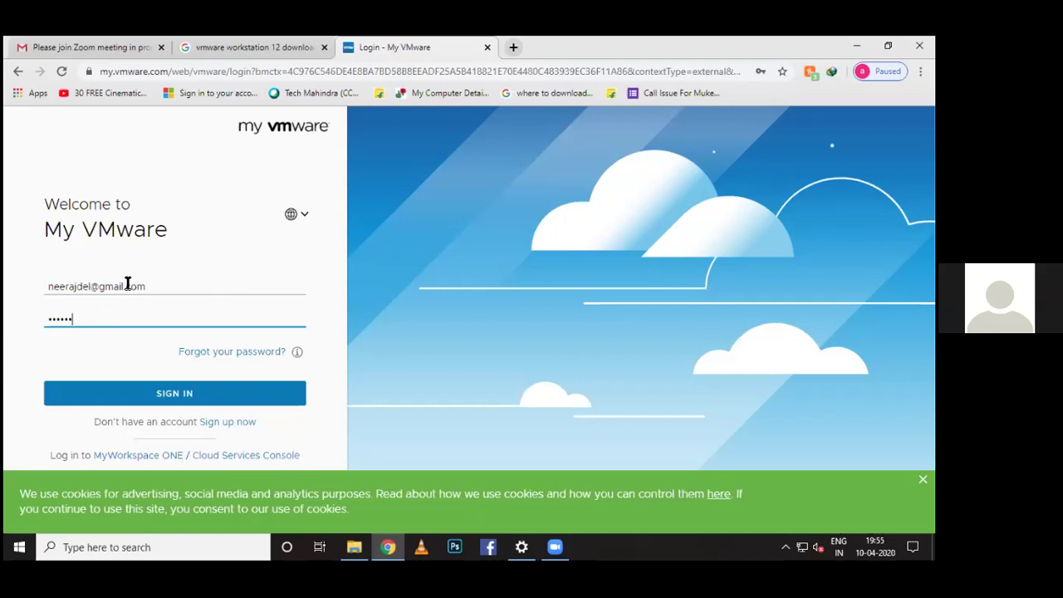
type("••••••")
left_click(161, 397)
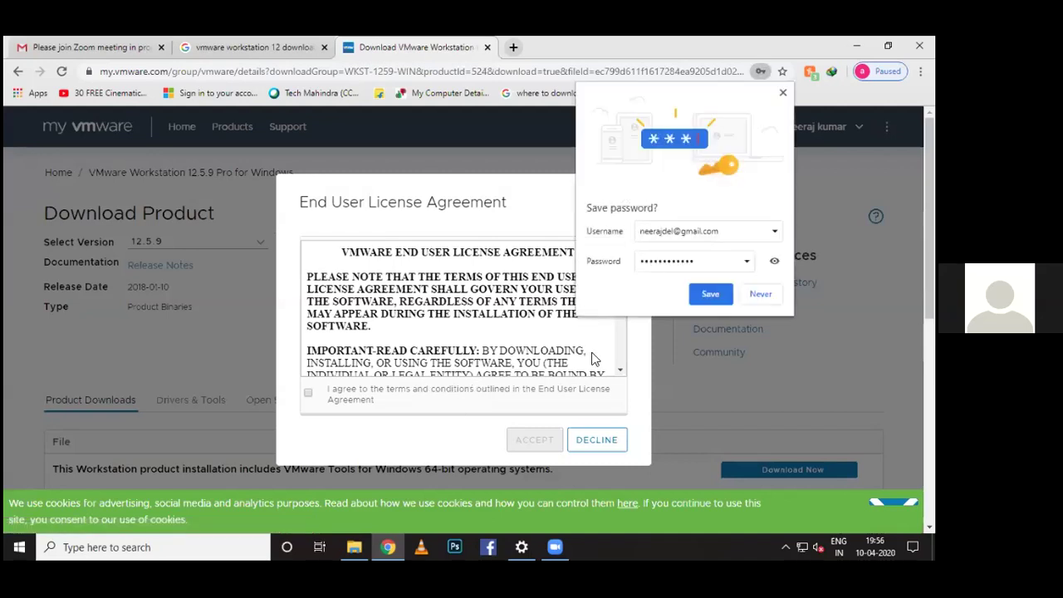
Decline saving the password, accept the licence, then download and open the 400.86 MB Workstation 12.5.9 installer
left_click(759, 294)
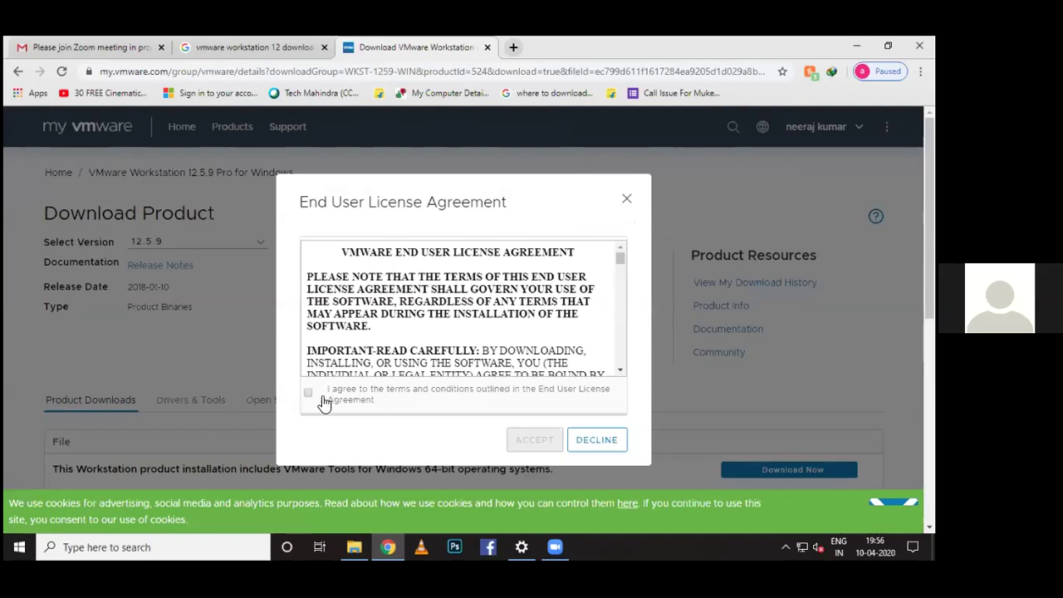
left_click(308, 396)
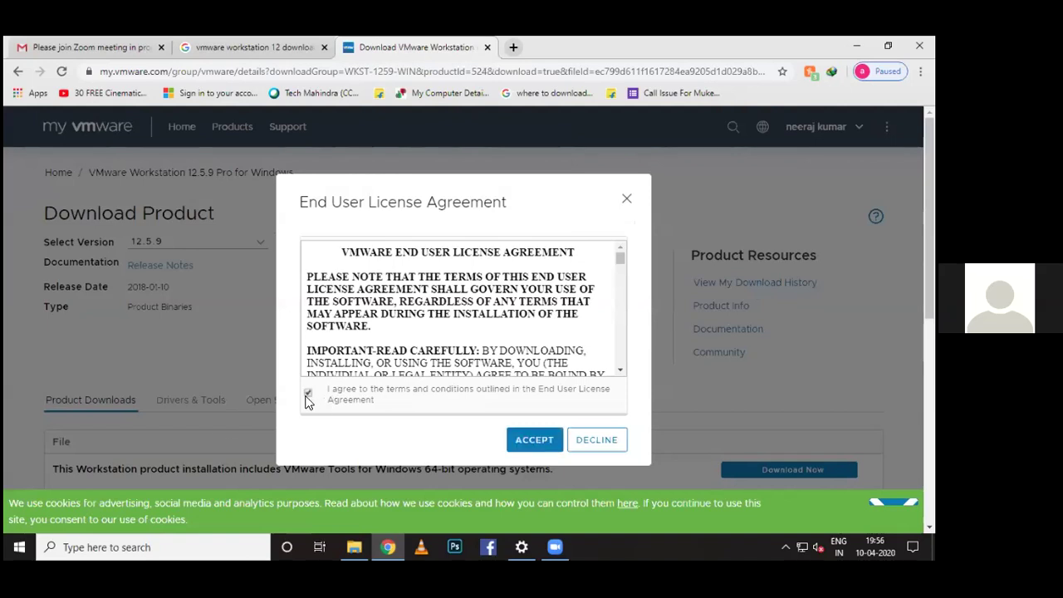
left_click(523, 446)
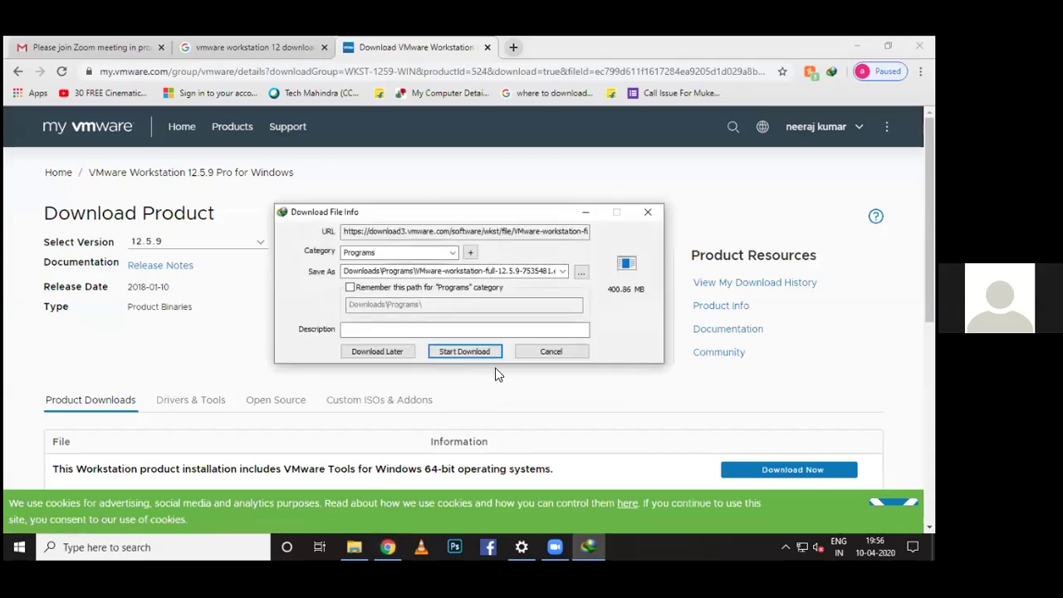
left_click(475, 352)
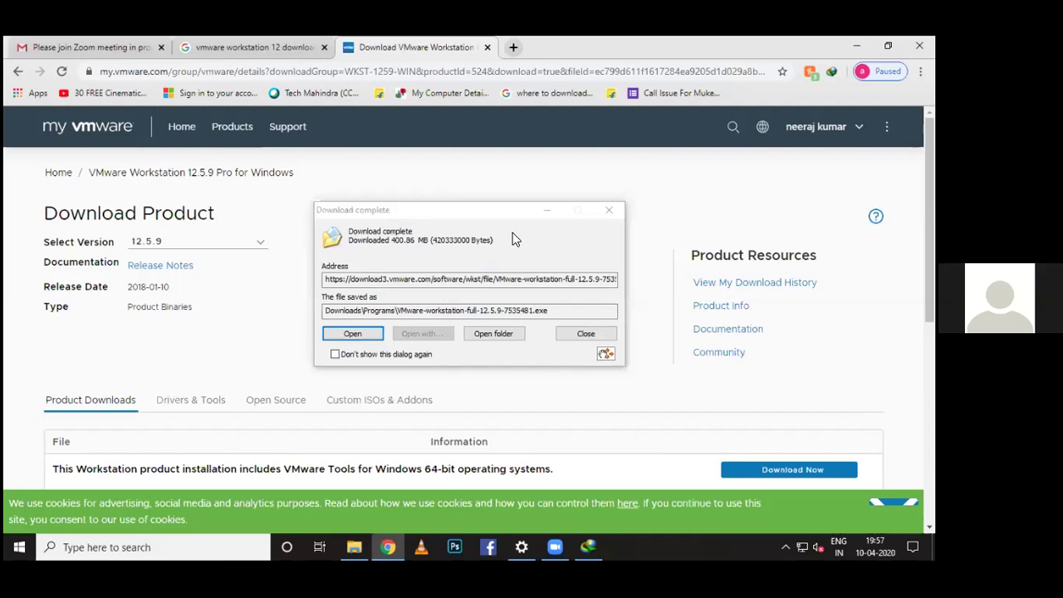
left_click(357, 334)
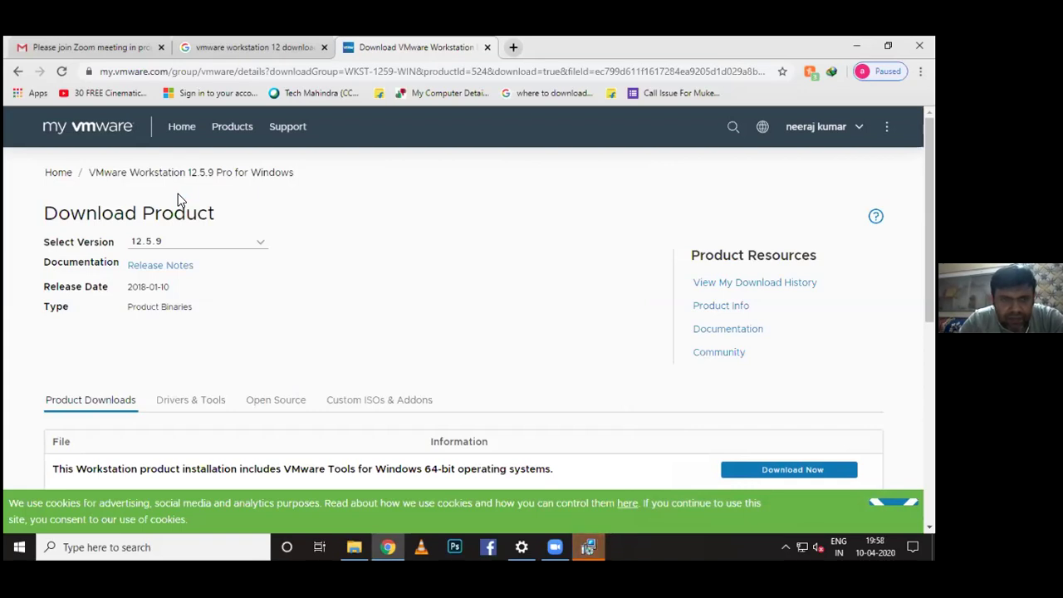
Start the VMware Workstation Pro Setup wizard and accept the licence agreement
left_click(588, 546)
left_click(540, 398)
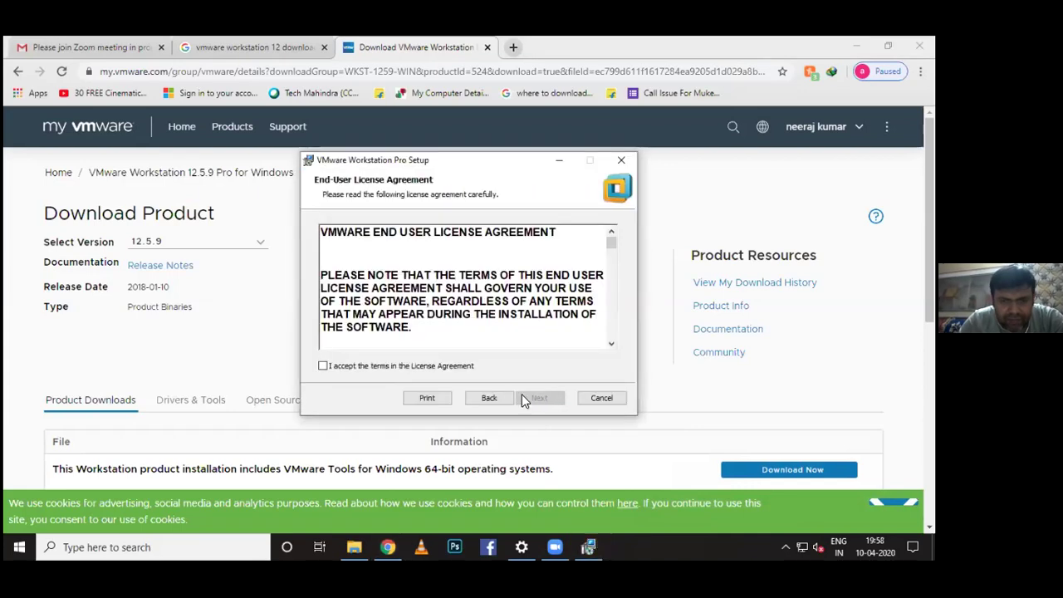
left_click(350, 366)
left_click(536, 398)
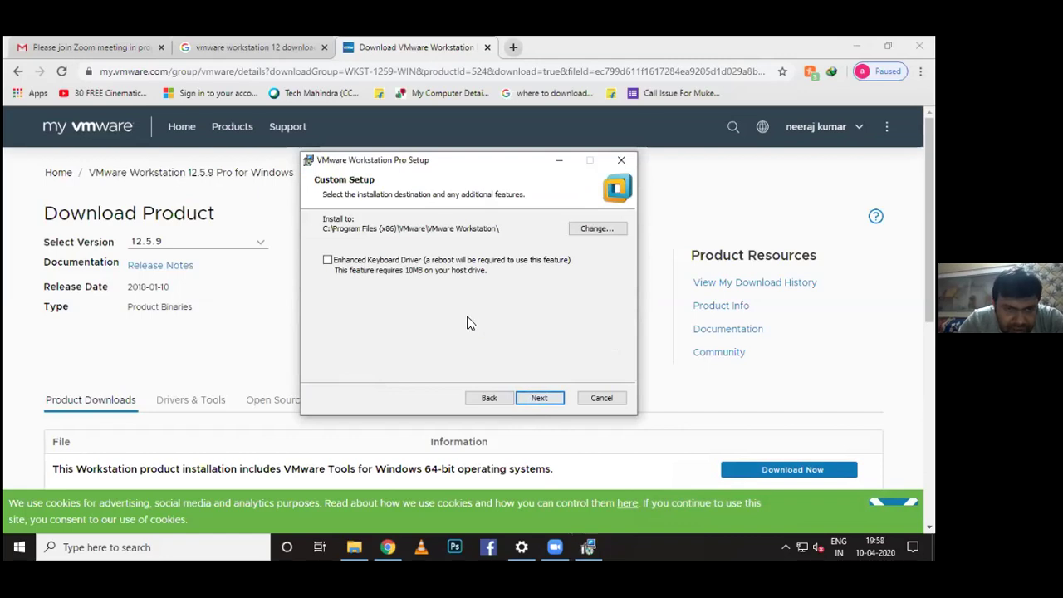
Enable the enhanced keyboard driver, disable update checks and usage statistics, keep both shortcuts, and install
left_click(337, 260)
left_click(556, 399)
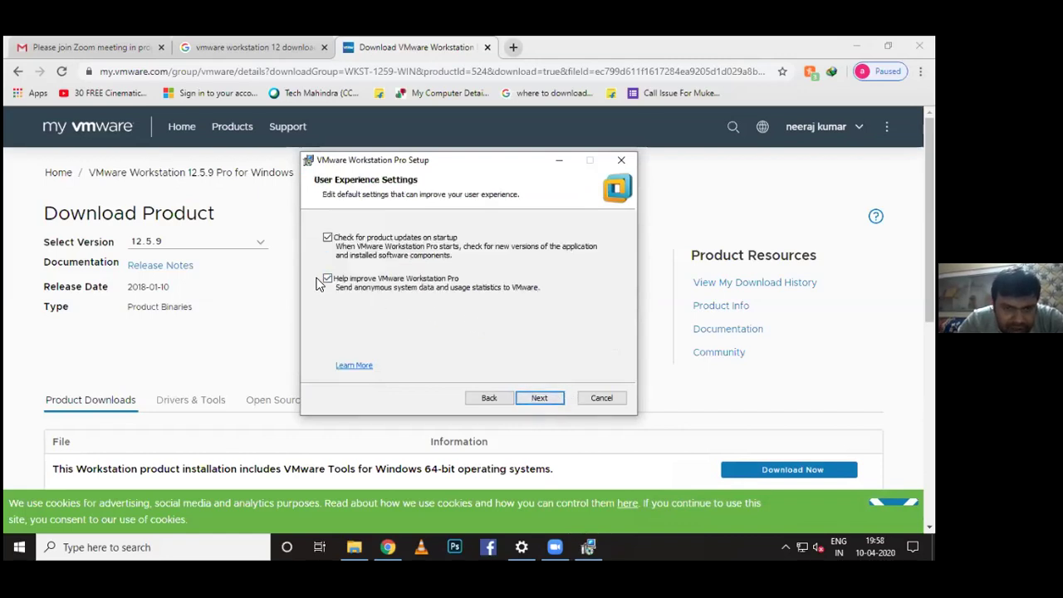
left_click(327, 279)
left_click(327, 238)
left_click(524, 397)
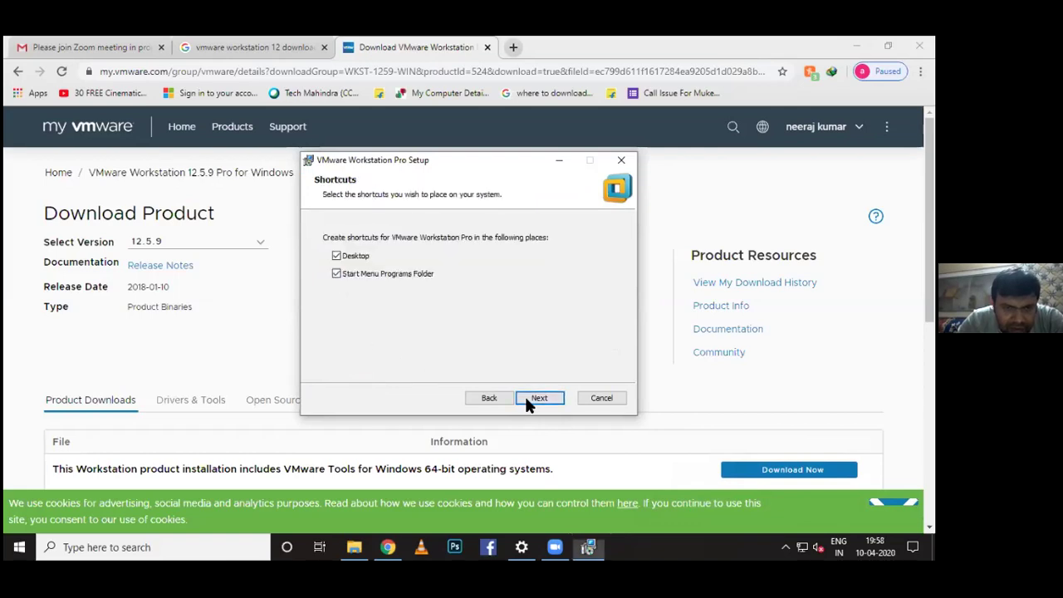
left_click(539, 399)
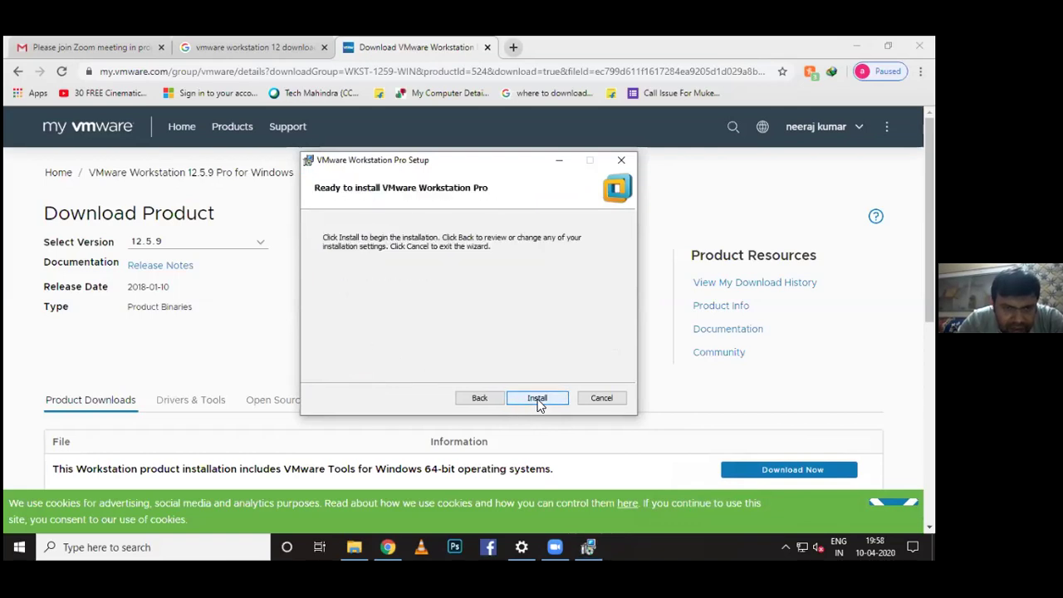
left_click(545, 401)
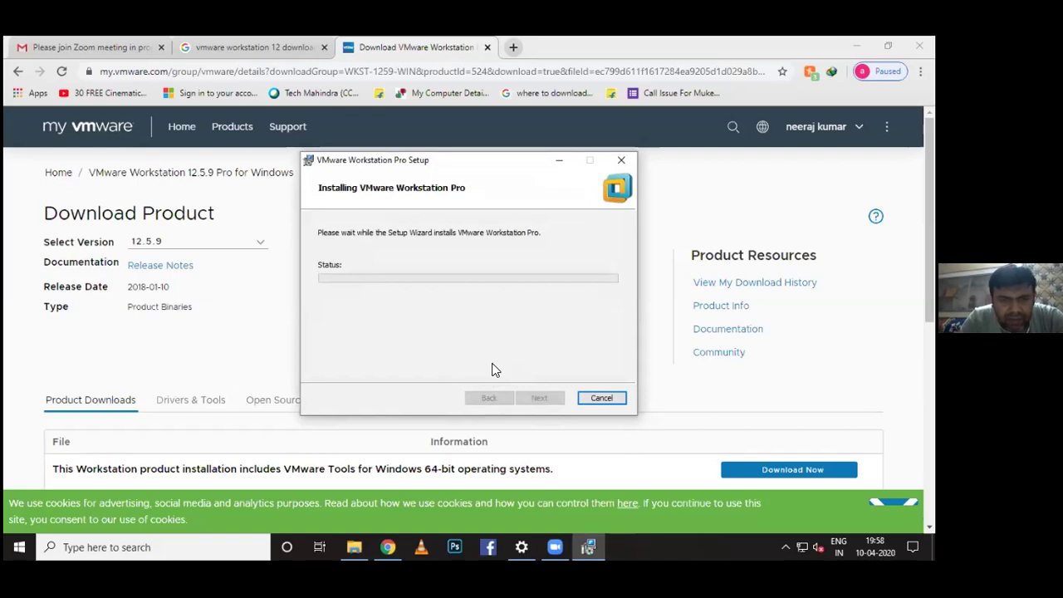
left_click(18, 546)
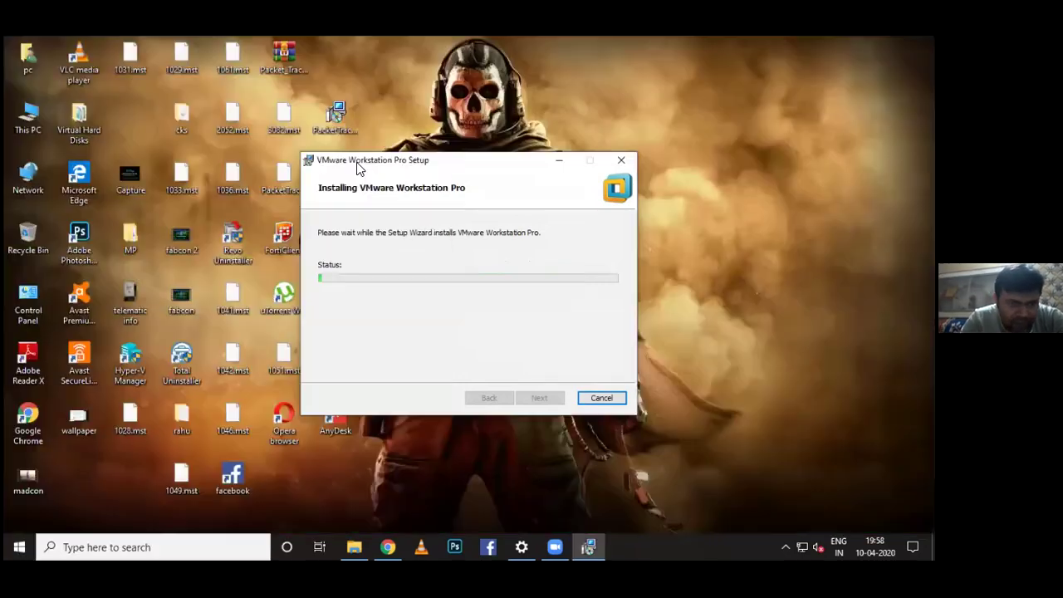
Move the installer aside and open Hyper-V Manager through a 'hyper-v' search
left_click_drag(356, 167, 522, 202)
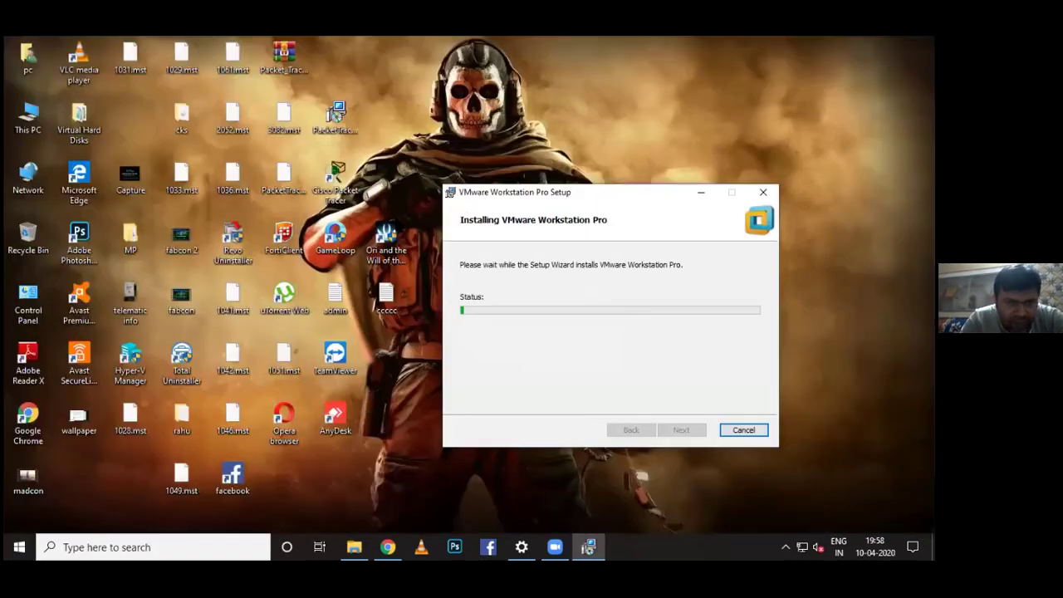
left_click(83, 538)
type("hy")
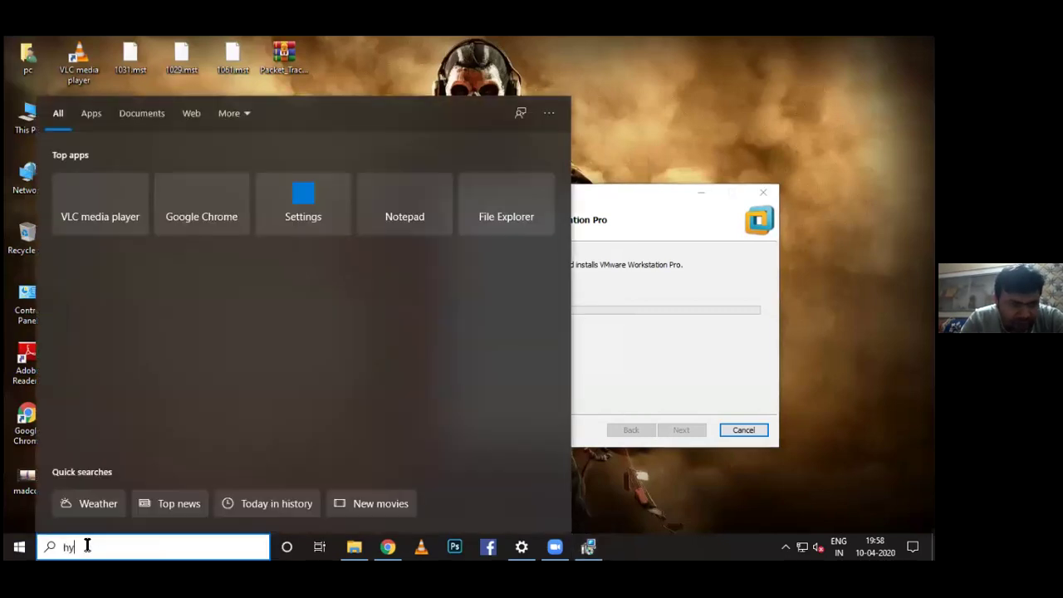
type("per-v")
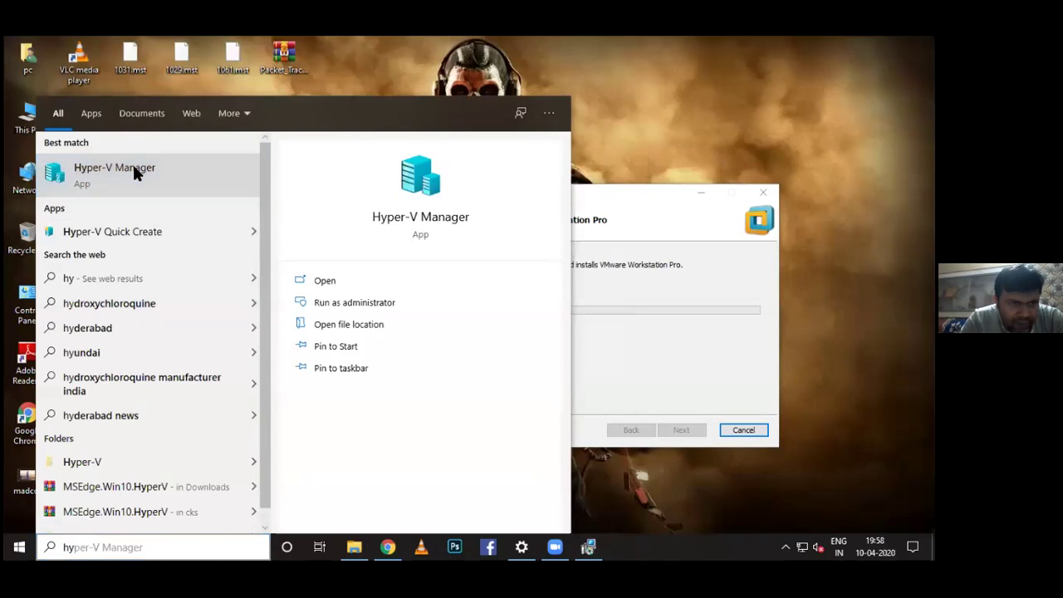
left_click(132, 162)
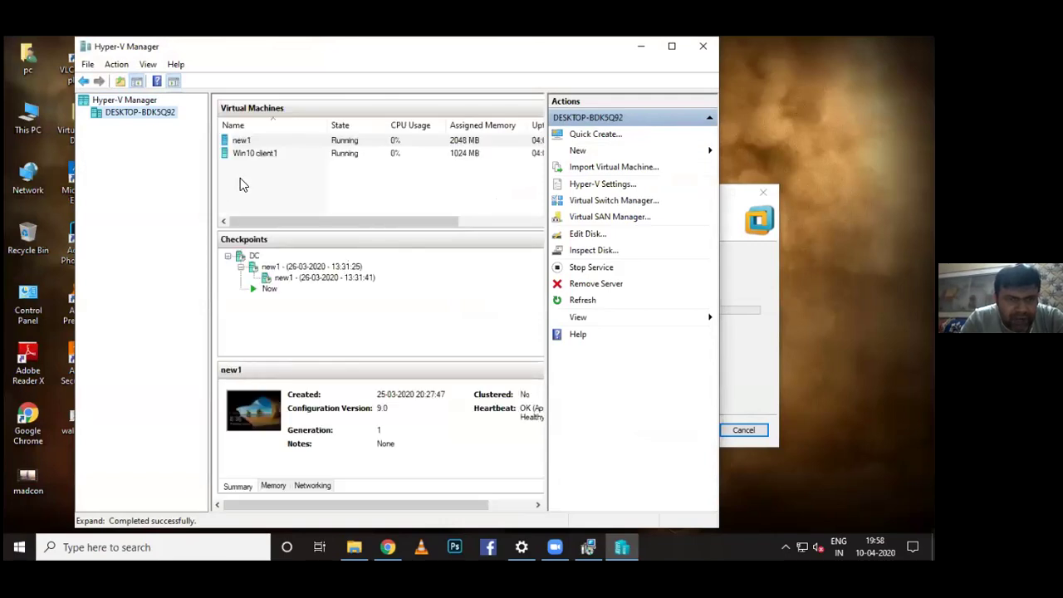
Look through the new1 checkpoints, then bring the VMware setup window back to front
left_click(285, 266)
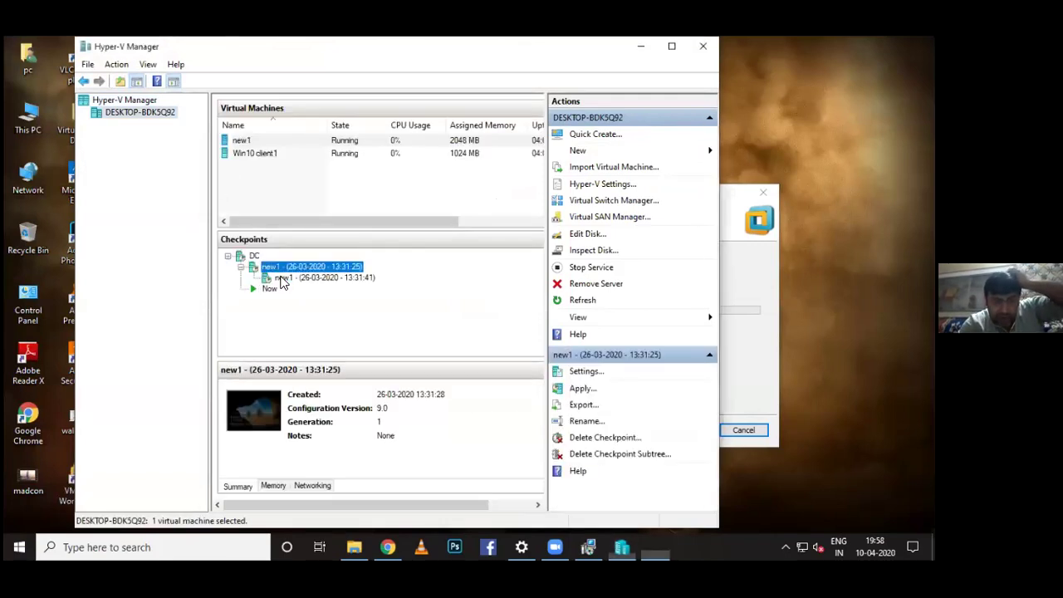
left_click(283, 284)
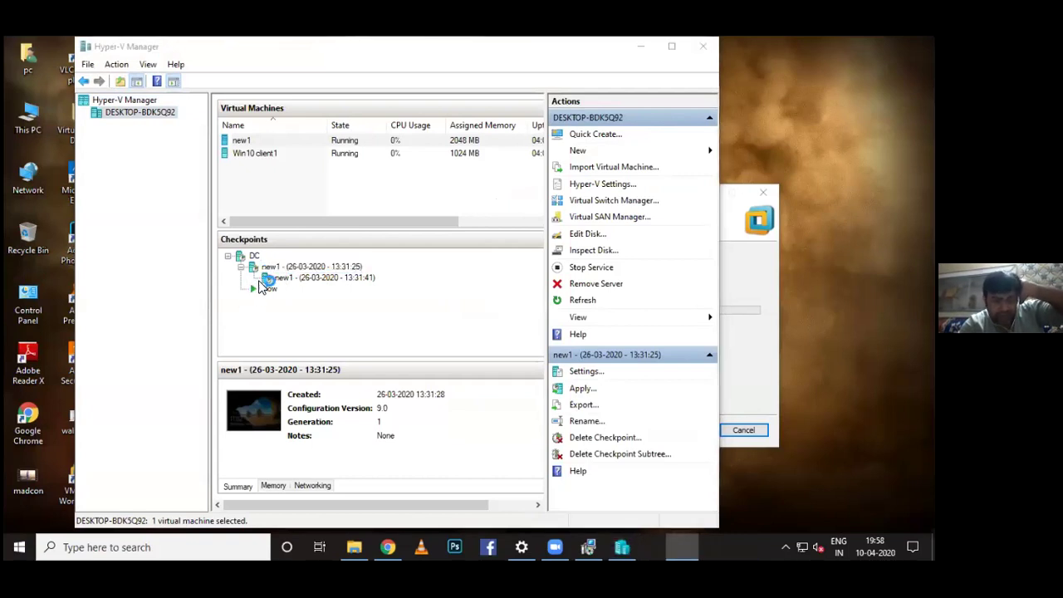
left_click(263, 267)
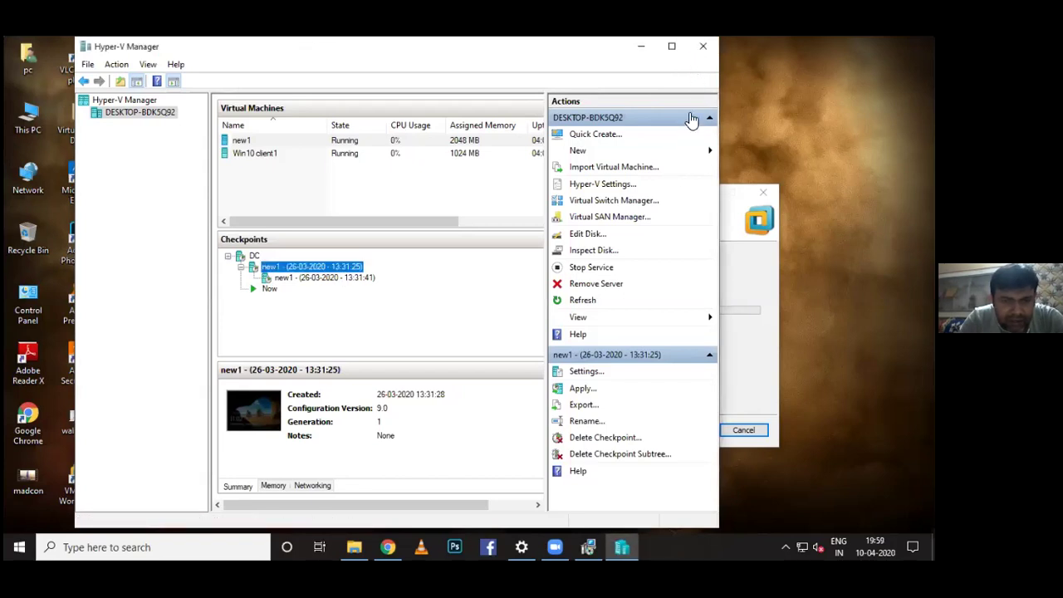
left_click(588, 547)
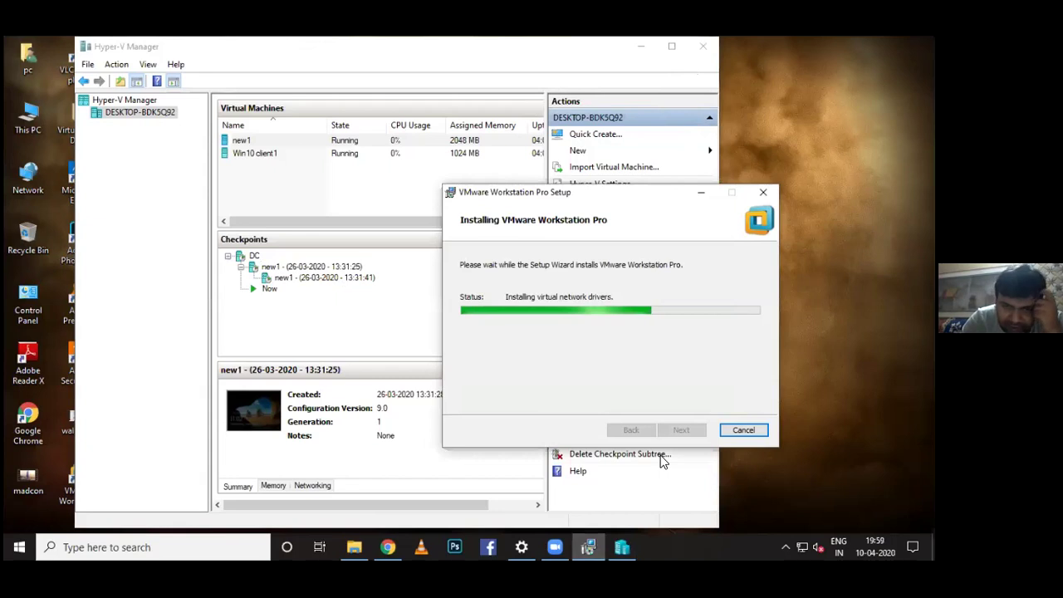
Select the new1 VM in Hyper-V Manager and quit Opera along with its 5 open tabs
left_click(257, 139)
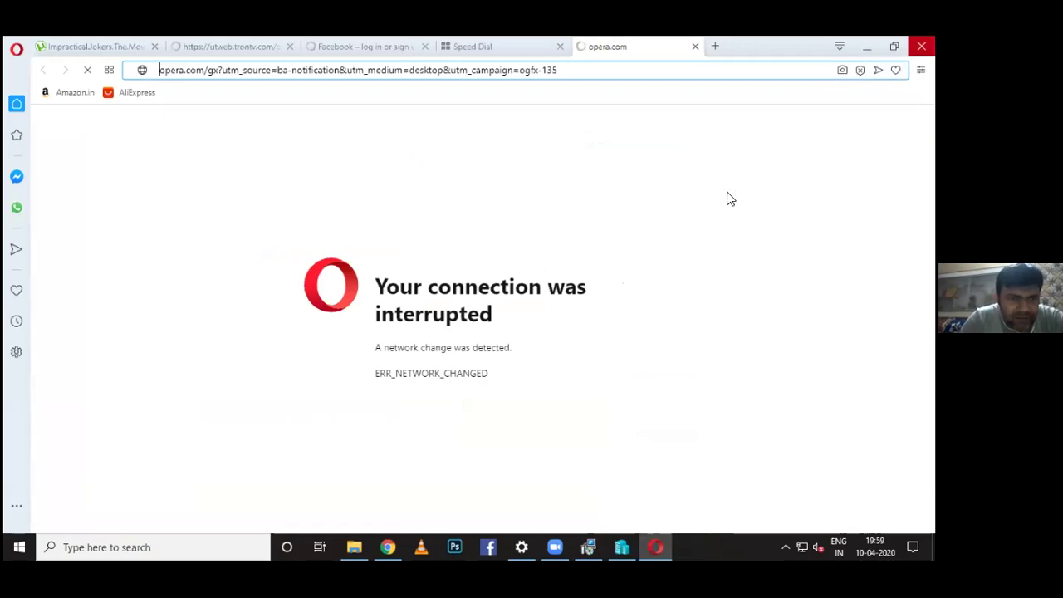
key("alt+F4")
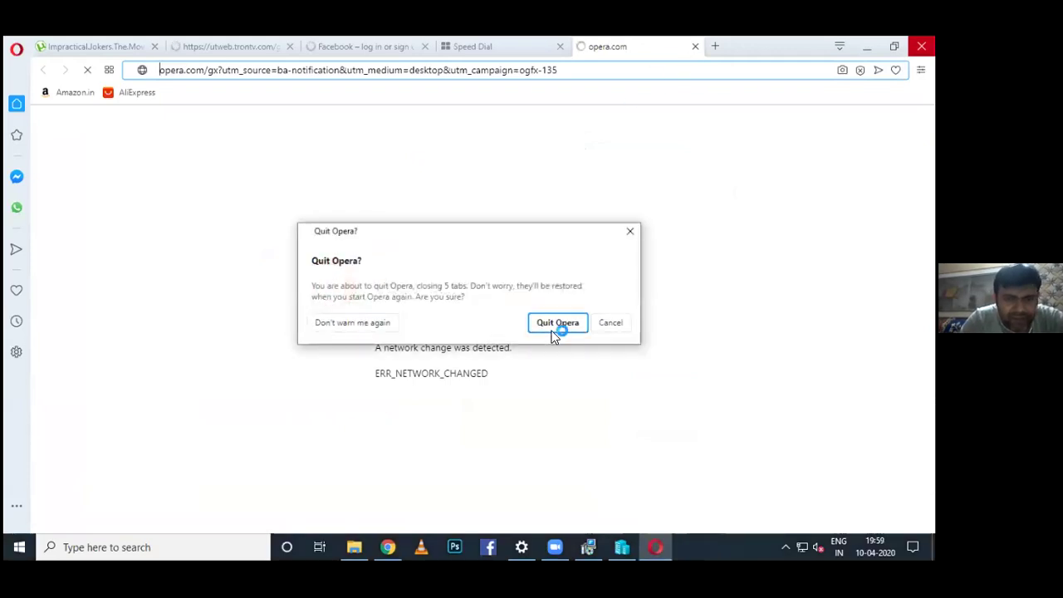
left_click(556, 326)
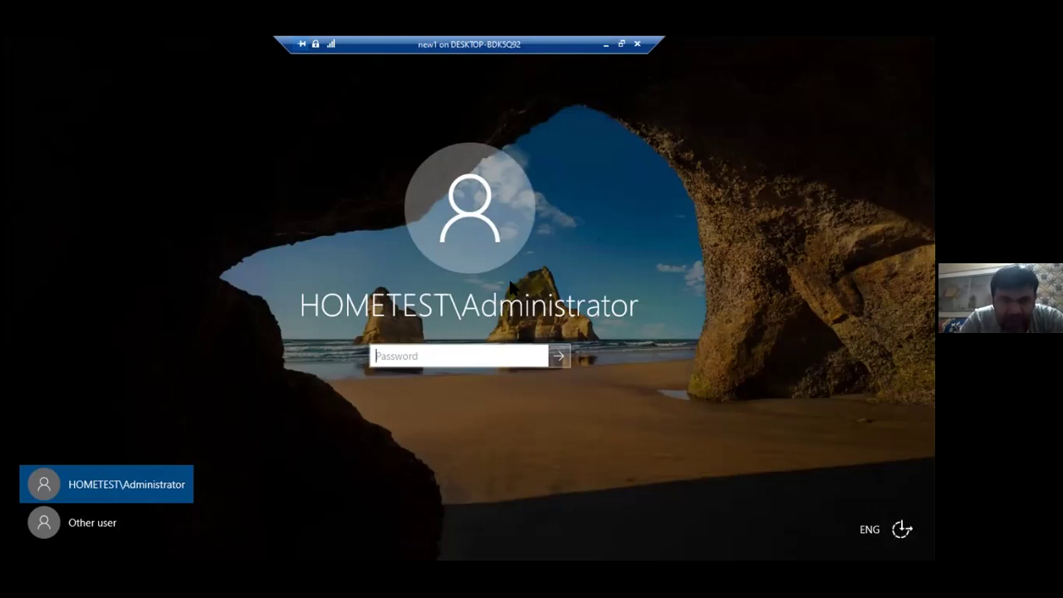
Check the new1 connection's security information, then leave its full-screen view
left_click(298, 60)
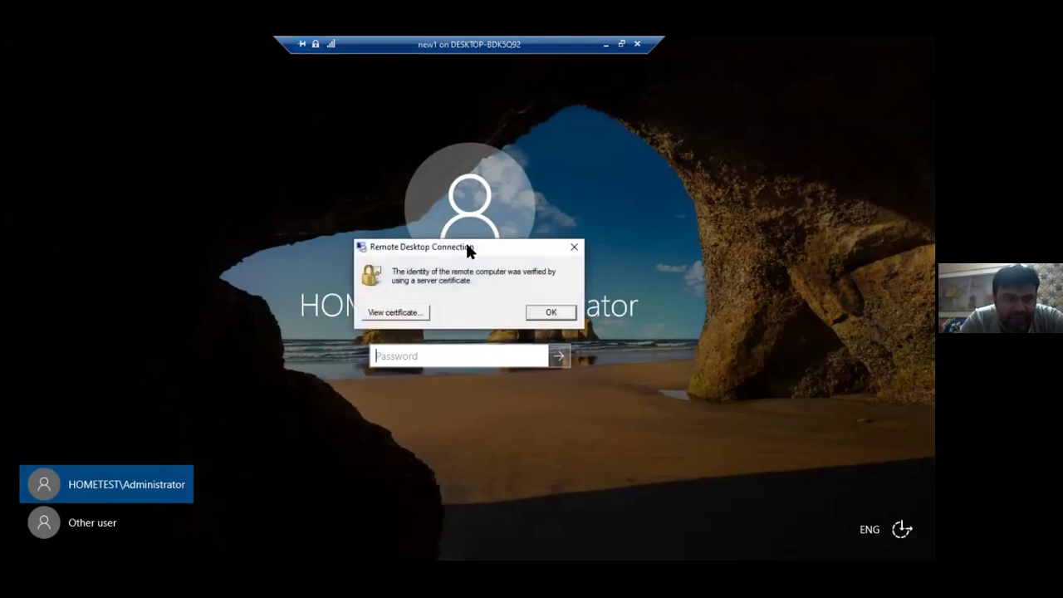
left_click(570, 247)
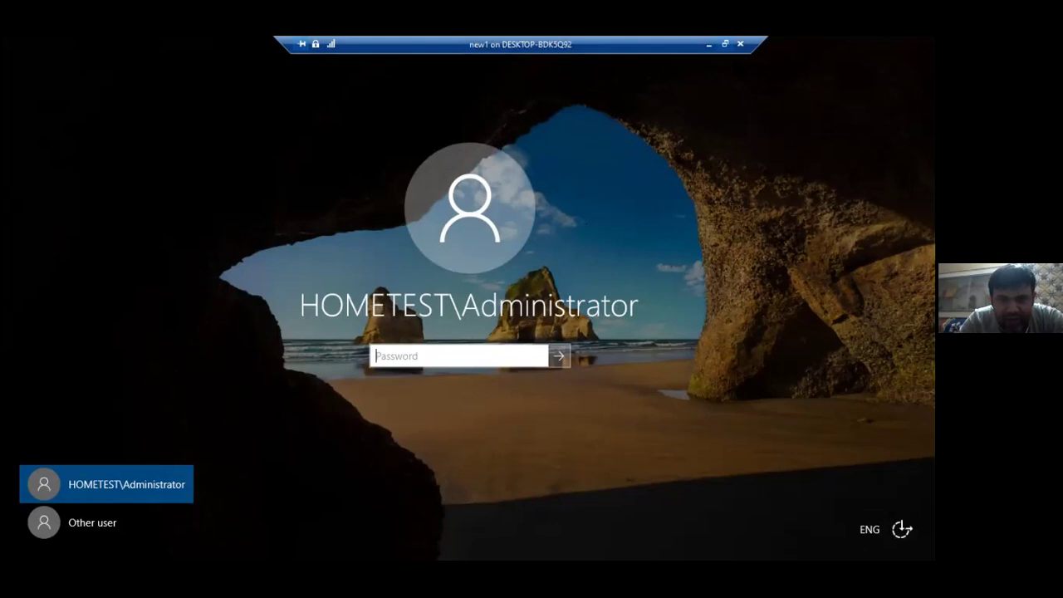
left_click(725, 44)
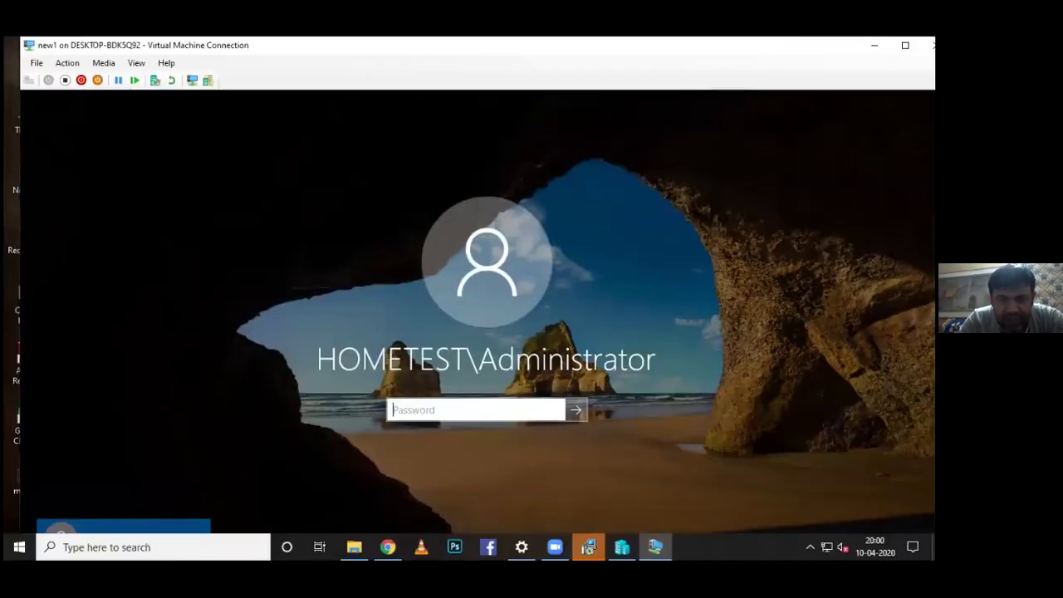
Close the new1 connection and Hyper-V Manager, then finish the VMware setup wizard
left_click(929, 45)
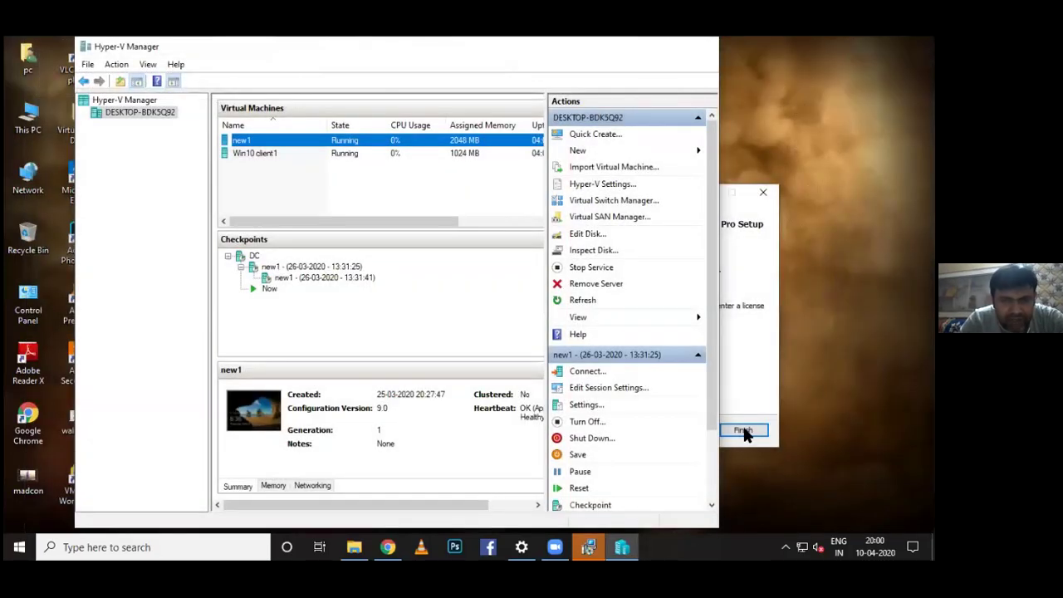
key("alt+F4")
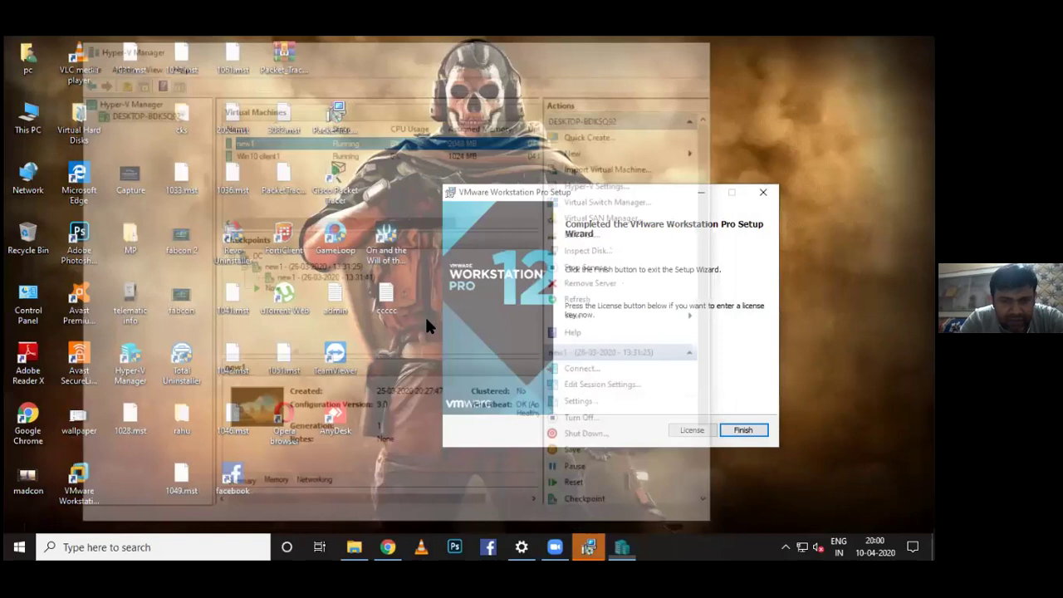
key("Return")
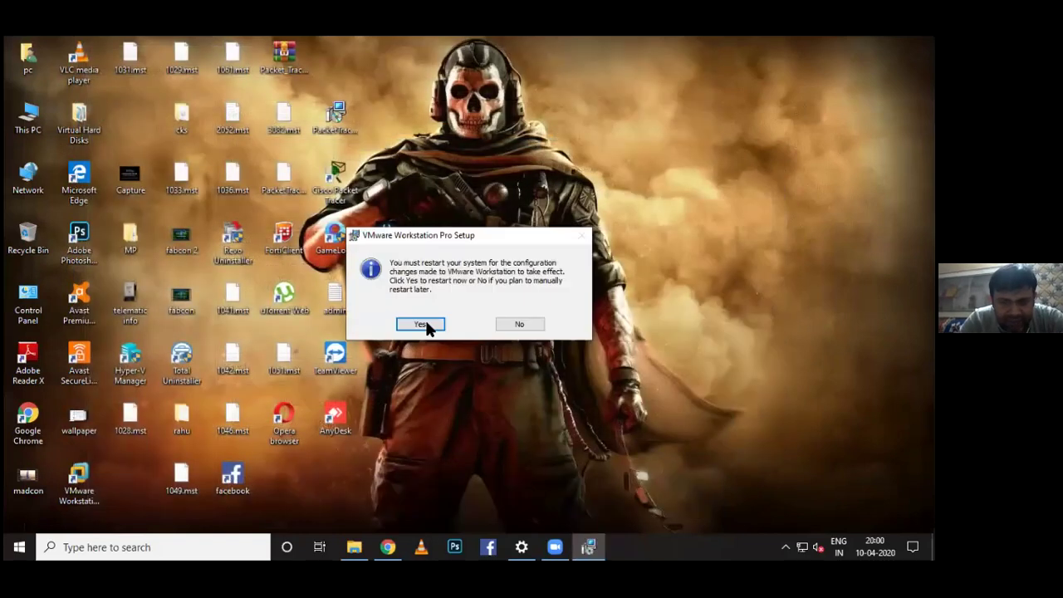